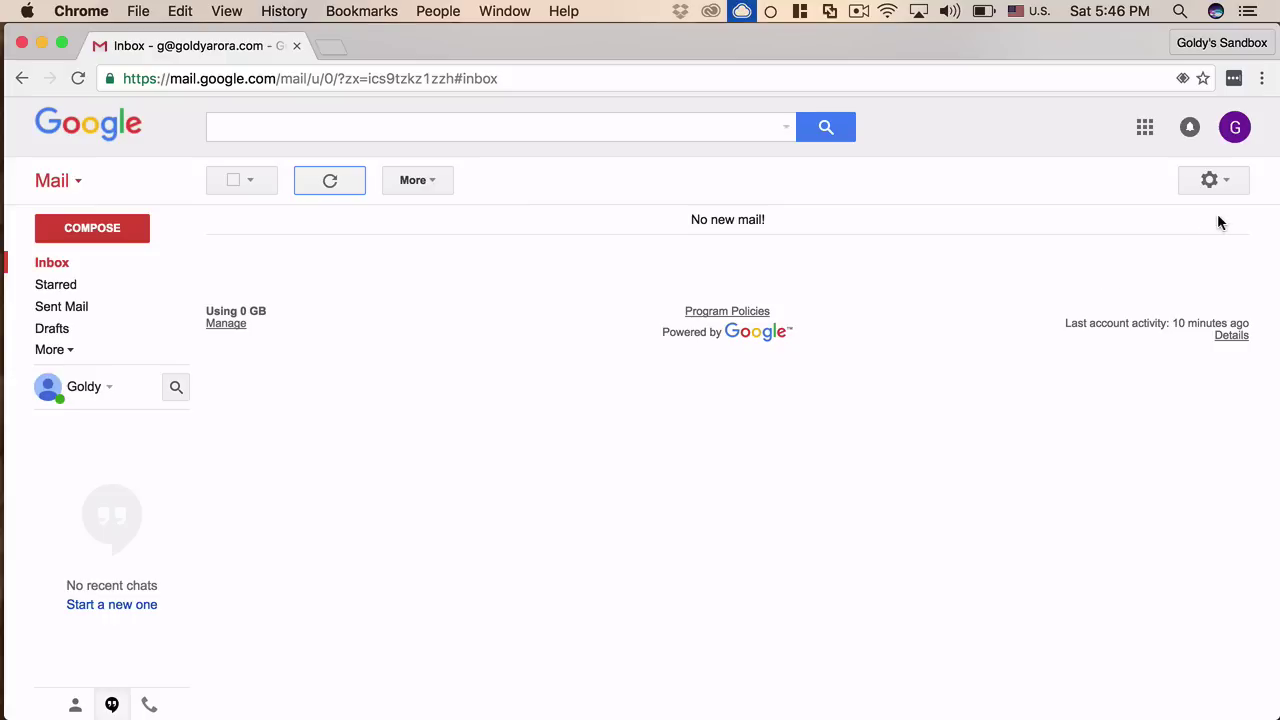
Go to Manage this domain and find the user through the Admin search bar.
{"action": "left_click", "coordinate": [1235, 181]}
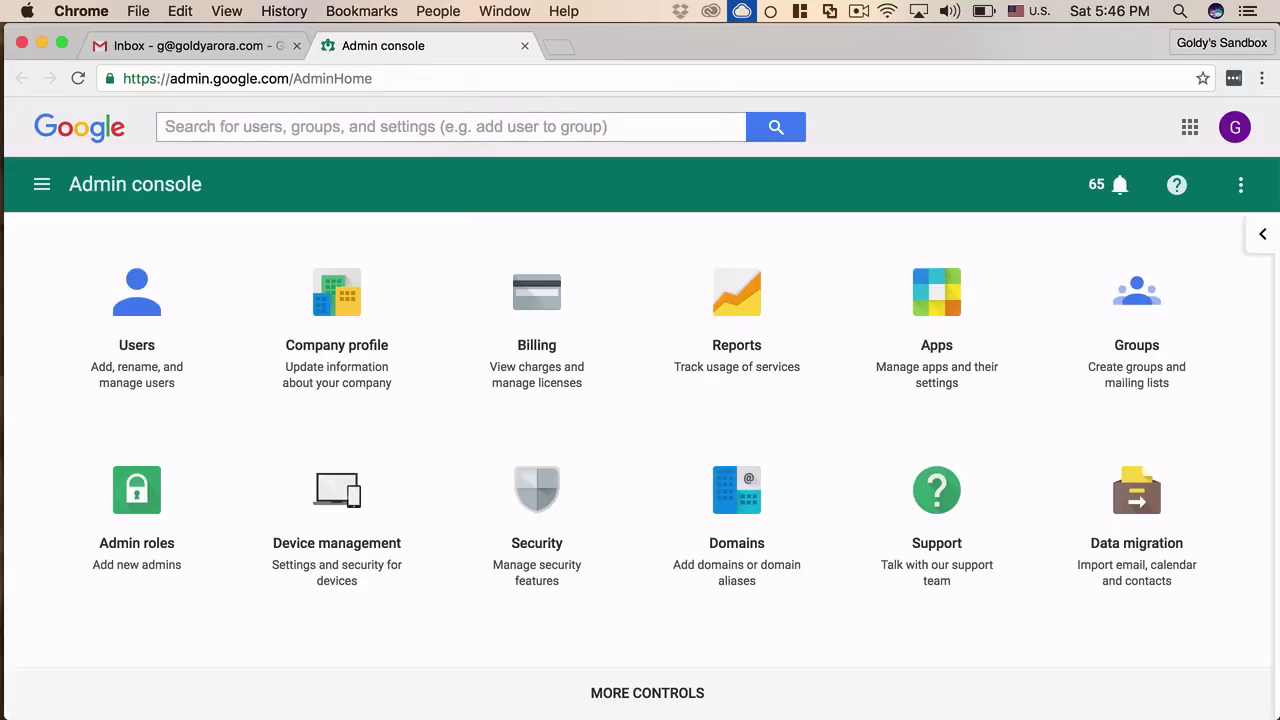
{"action": "left_click", "coordinate": [473, 130]}
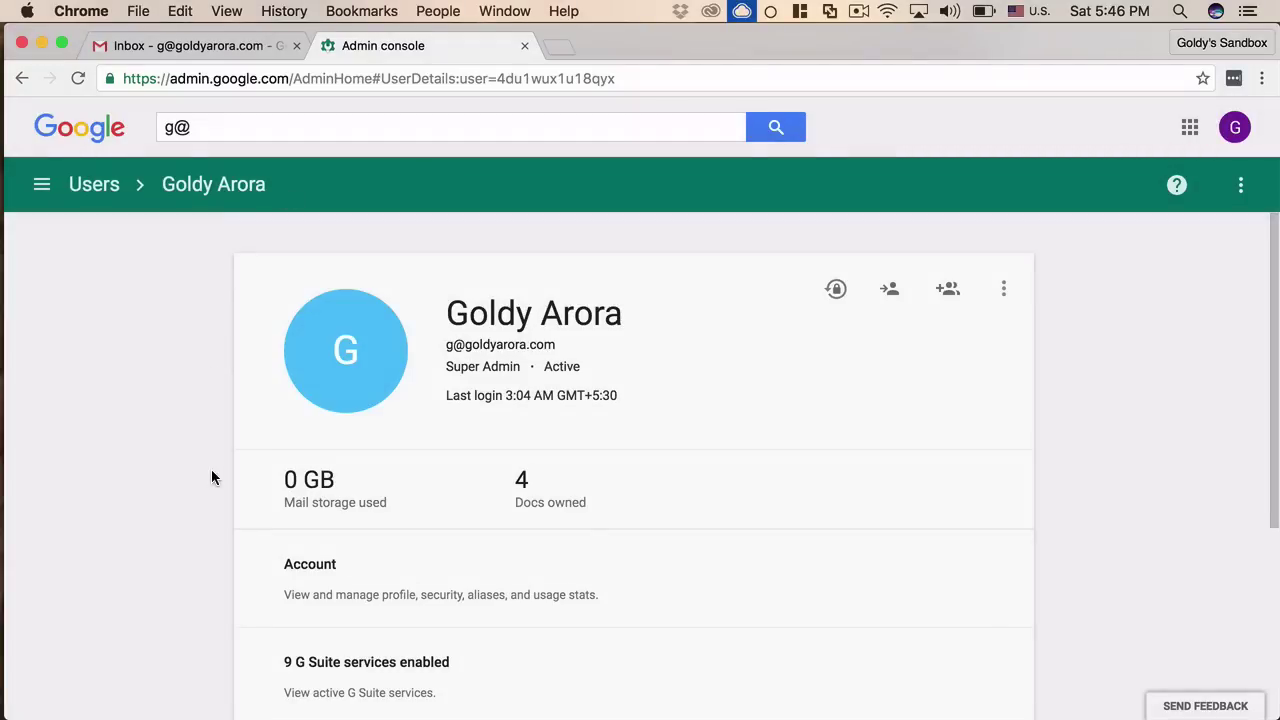
{"action": "scroll", "coordinate": [211, 477], "scroll_direction": "down", "scroll_amount": 3}
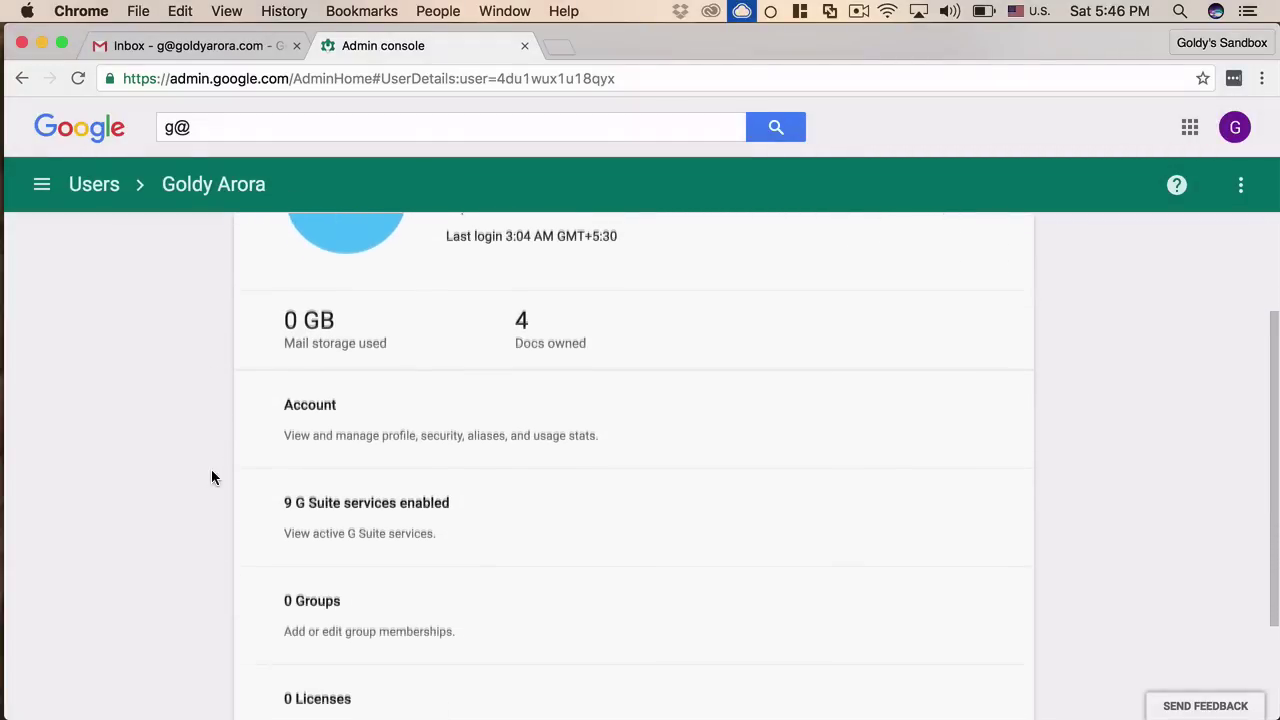
Add and save the alias 'ga' under the user's Account aliases.
{"action": "left_click", "coordinate": [297, 414]}
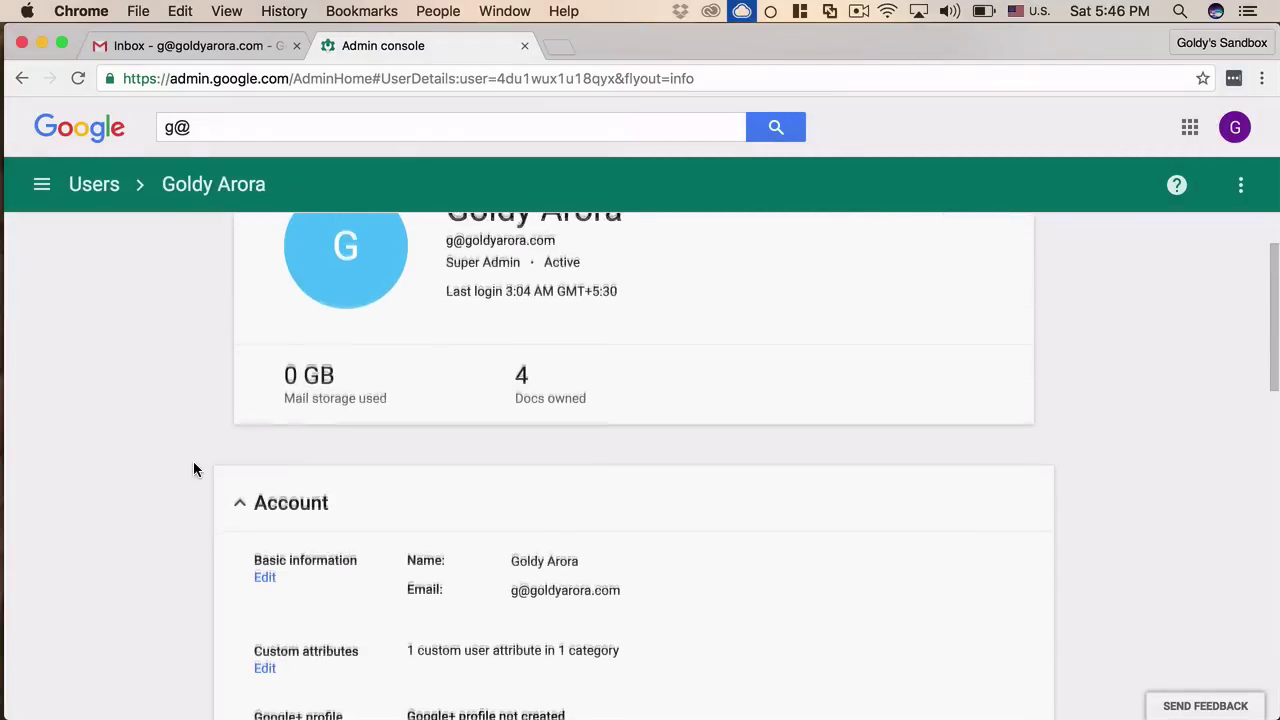
{"action": "scroll", "coordinate": [193, 461], "scroll_direction": "down", "scroll_amount": 3}
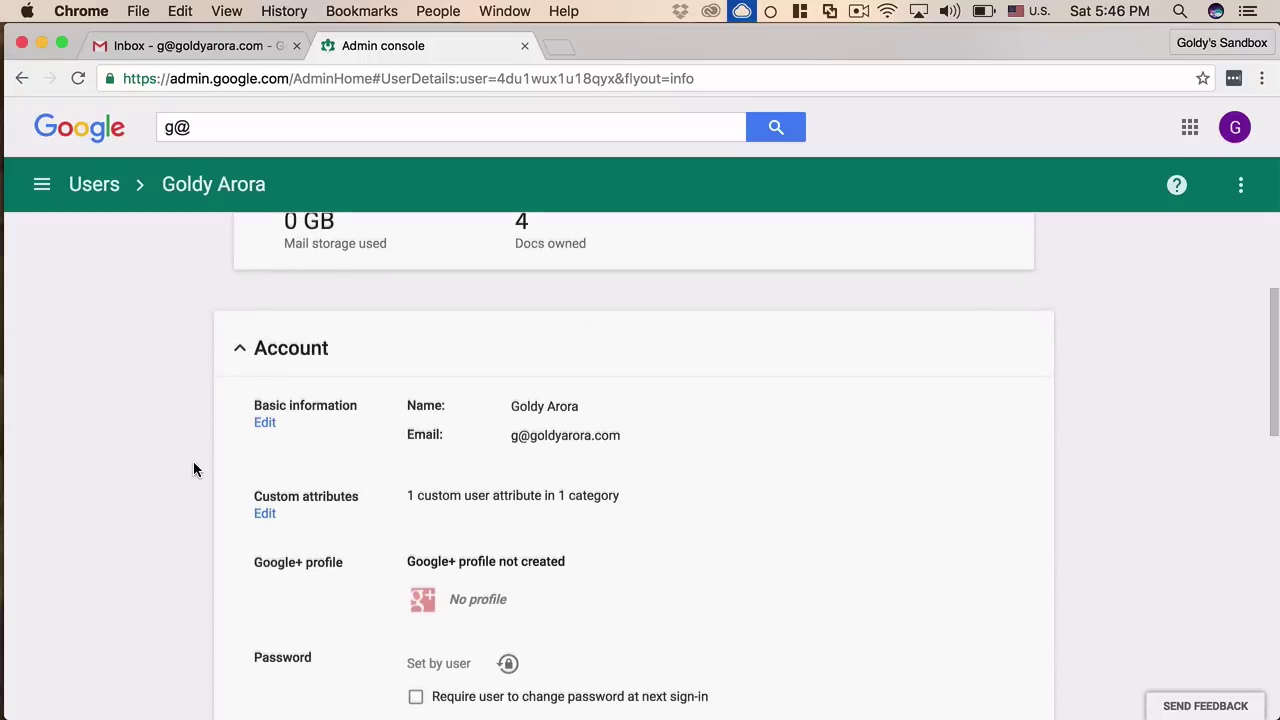
{"action": "scroll", "coordinate": [193, 461], "scroll_direction": "down", "scroll_amount": 2}
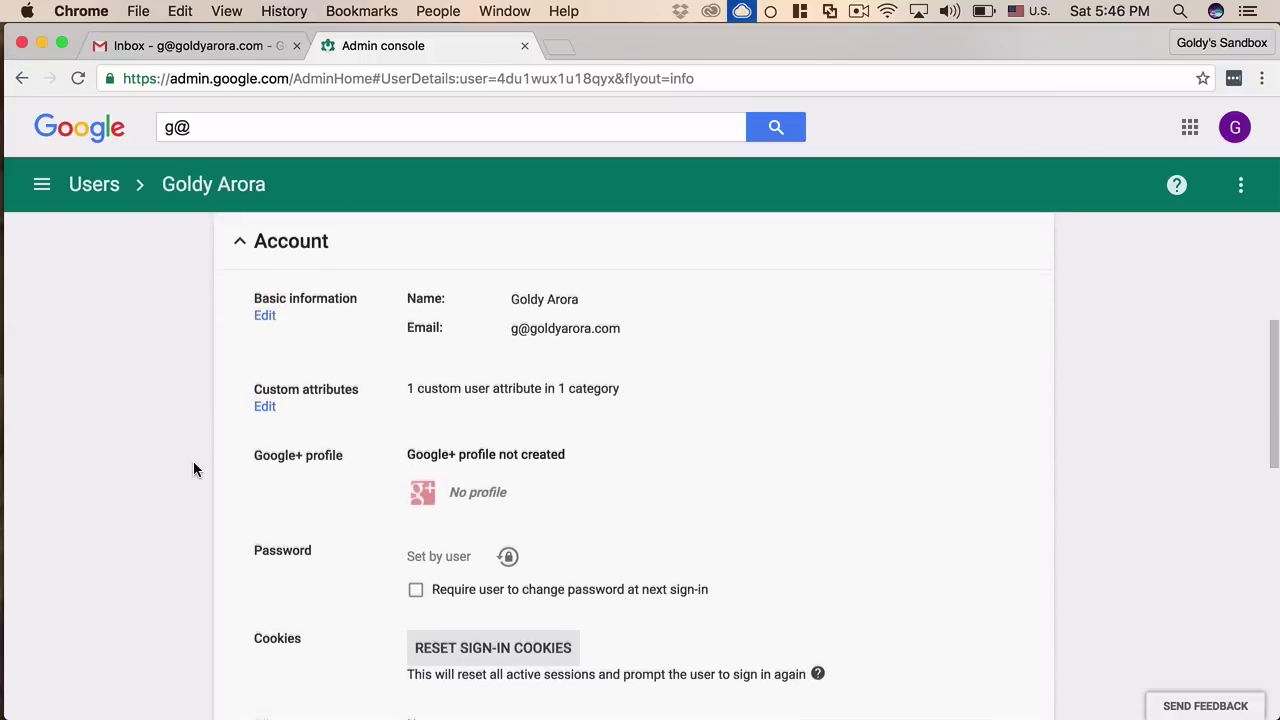
{"action": "scroll", "coordinate": [193, 463], "scroll_direction": "down", "scroll_amount": 1}
{"action": "scroll", "coordinate": [193, 463], "scroll_direction": "down", "scroll_amount": 1}
{"action": "scroll", "coordinate": [193, 463], "scroll_direction": "down", "scroll_amount": 1}
{"action": "scroll", "coordinate": [200, 466], "scroll_direction": "down", "scroll_amount": 2}
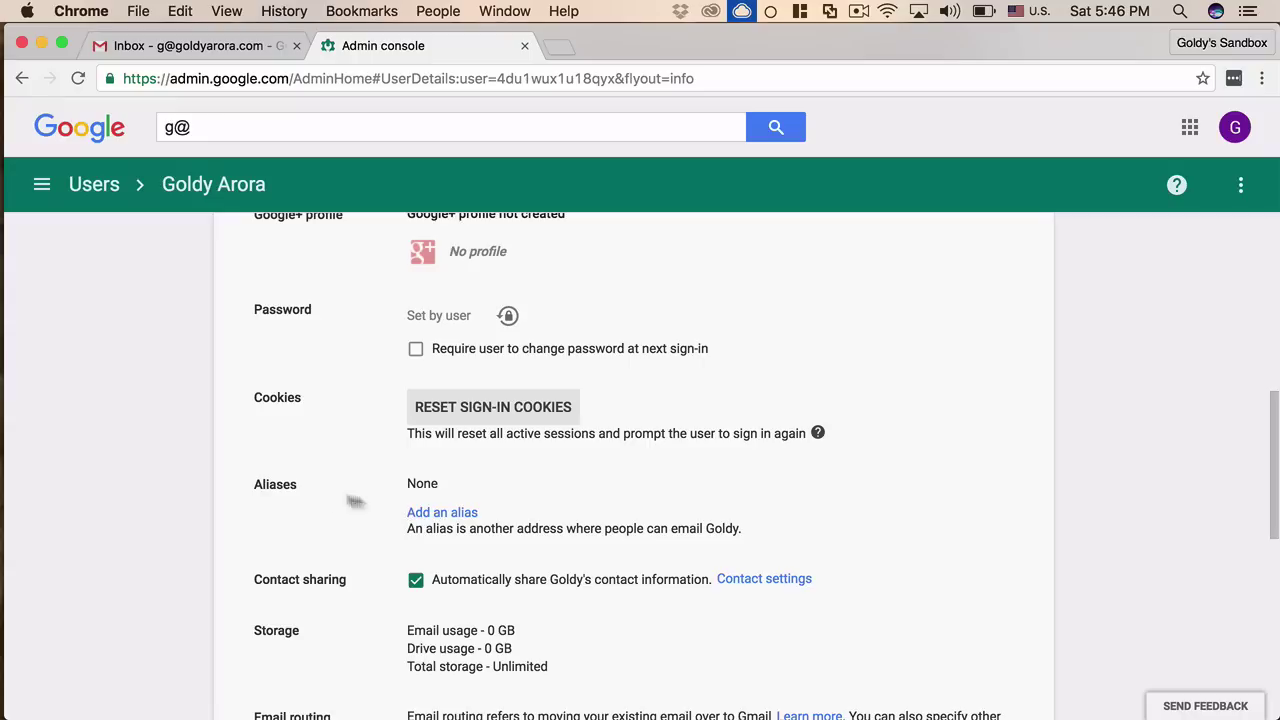
{"action": "left_click", "coordinate": [441, 513]}
{"action": "type", "text": "ga"}
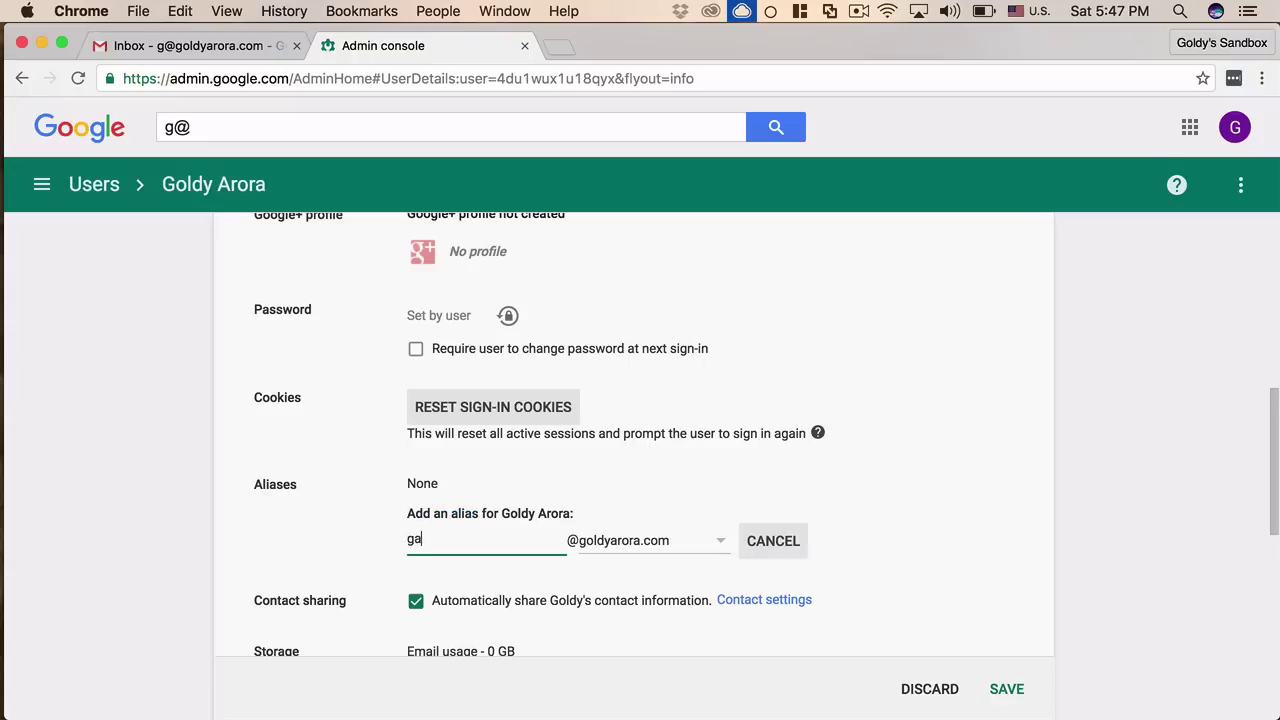
{"action": "scroll", "coordinate": [800, 500], "scroll_direction": "down", "scroll_amount": 1}
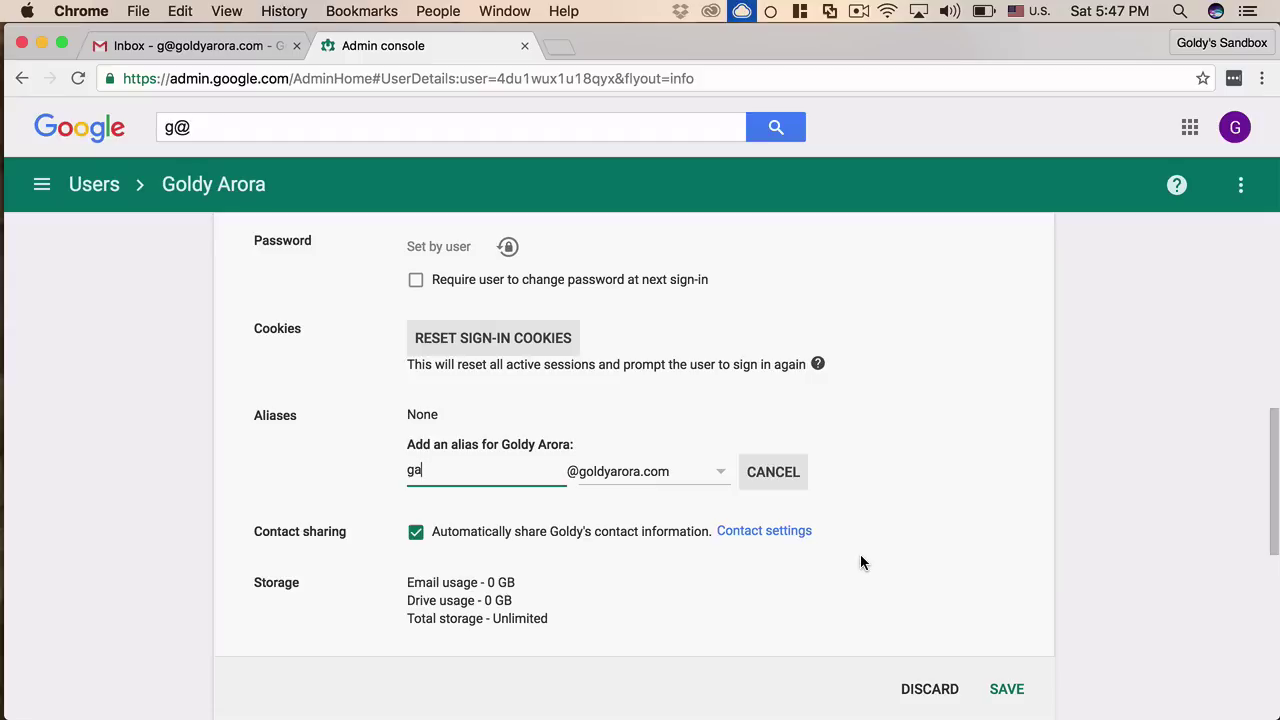
{"action": "left_click", "coordinate": [1005, 689]}
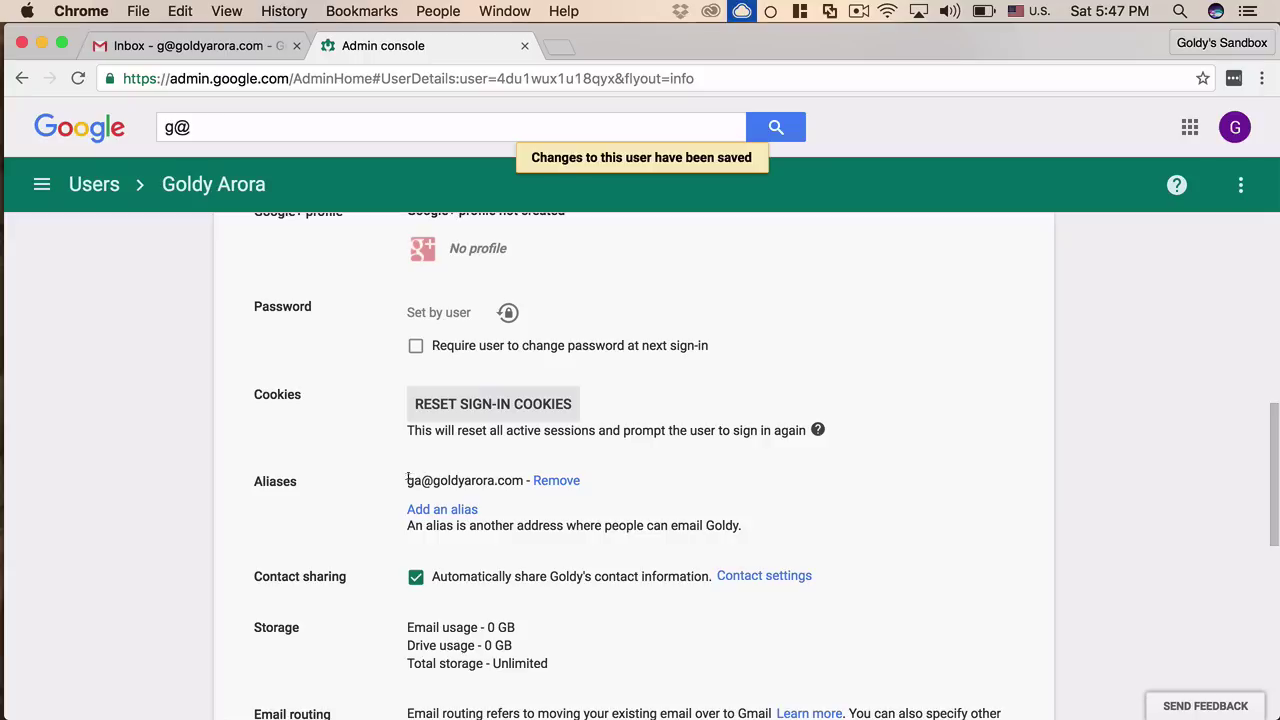
Select the new ga alias address and copy it to the clipboard.
{"action": "left_click_drag", "start_coordinate": [407, 480], "coordinate": [521, 474]}
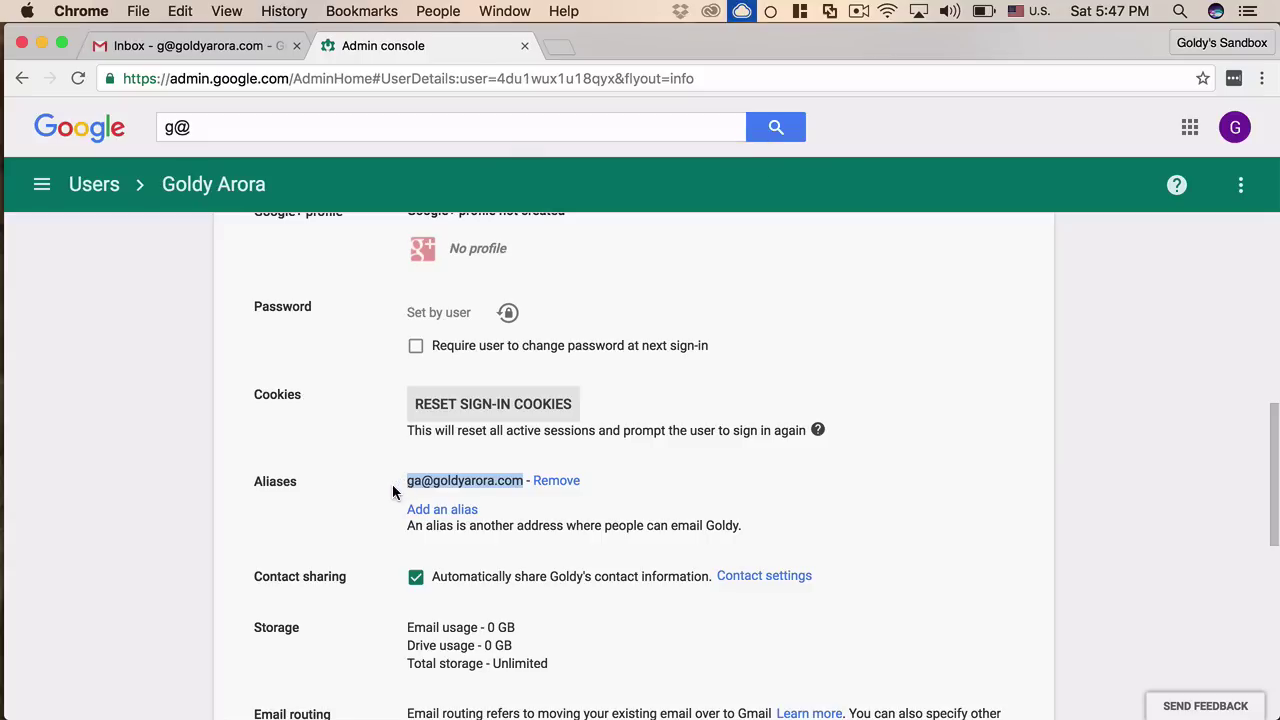
{"action": "scroll", "coordinate": [393, 492], "scroll_direction": "up", "scroll_amount": 5}
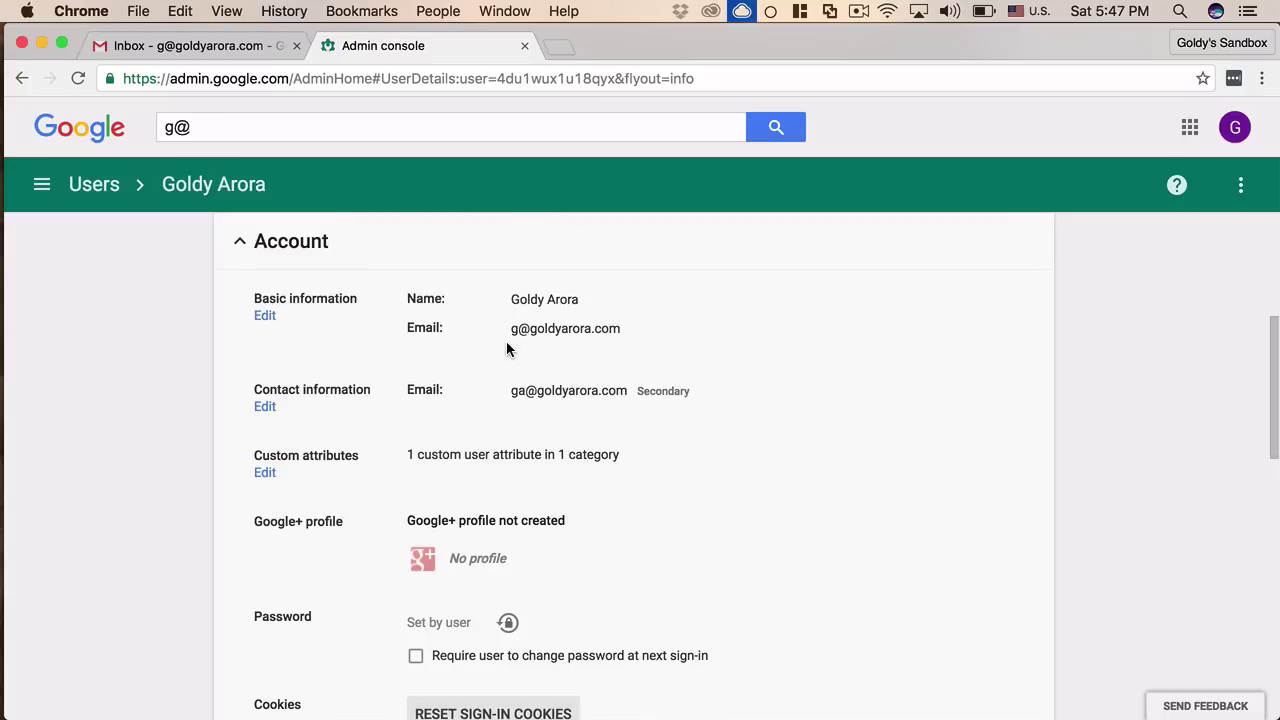
{"action": "left_click_drag", "start_coordinate": [511, 328], "coordinate": [620, 328]}
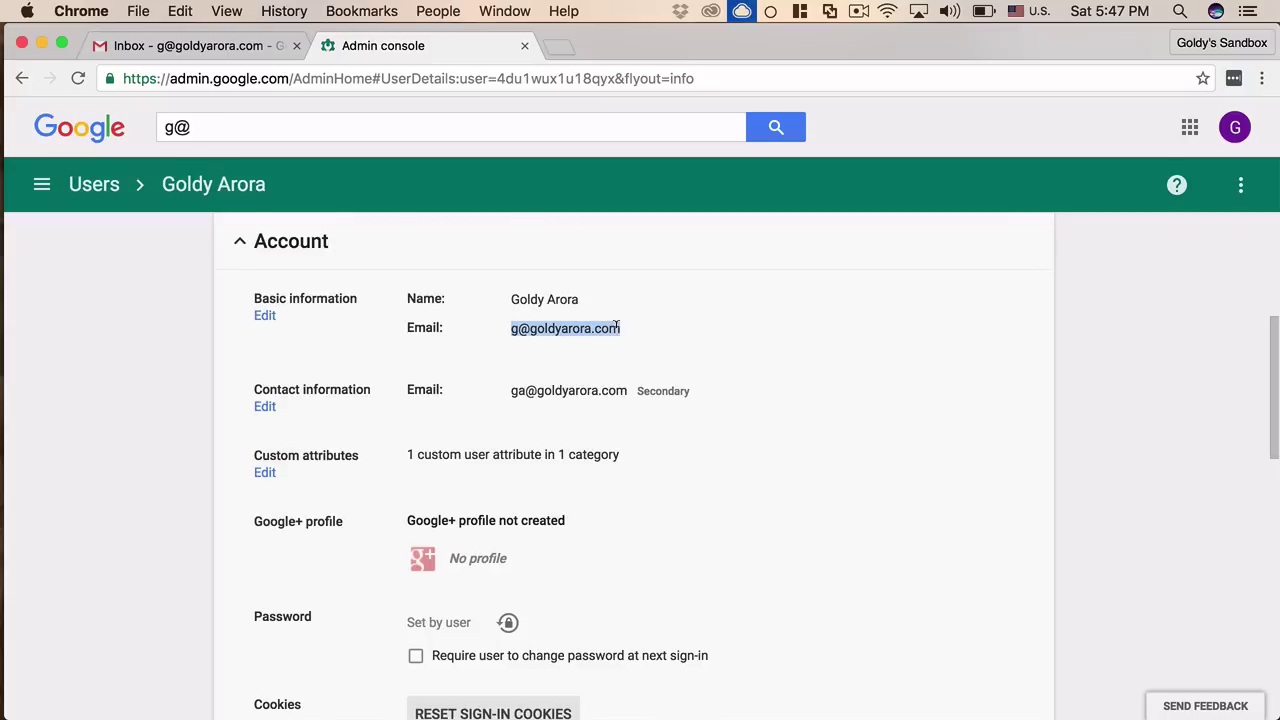
{"action": "left_click", "coordinate": [620, 360]}
{"action": "scroll", "coordinate": [440, 445], "scroll_direction": "down", "scroll_amount": 2}
{"action": "scroll", "coordinate": [440, 445], "scroll_direction": "down", "scroll_amount": 5}
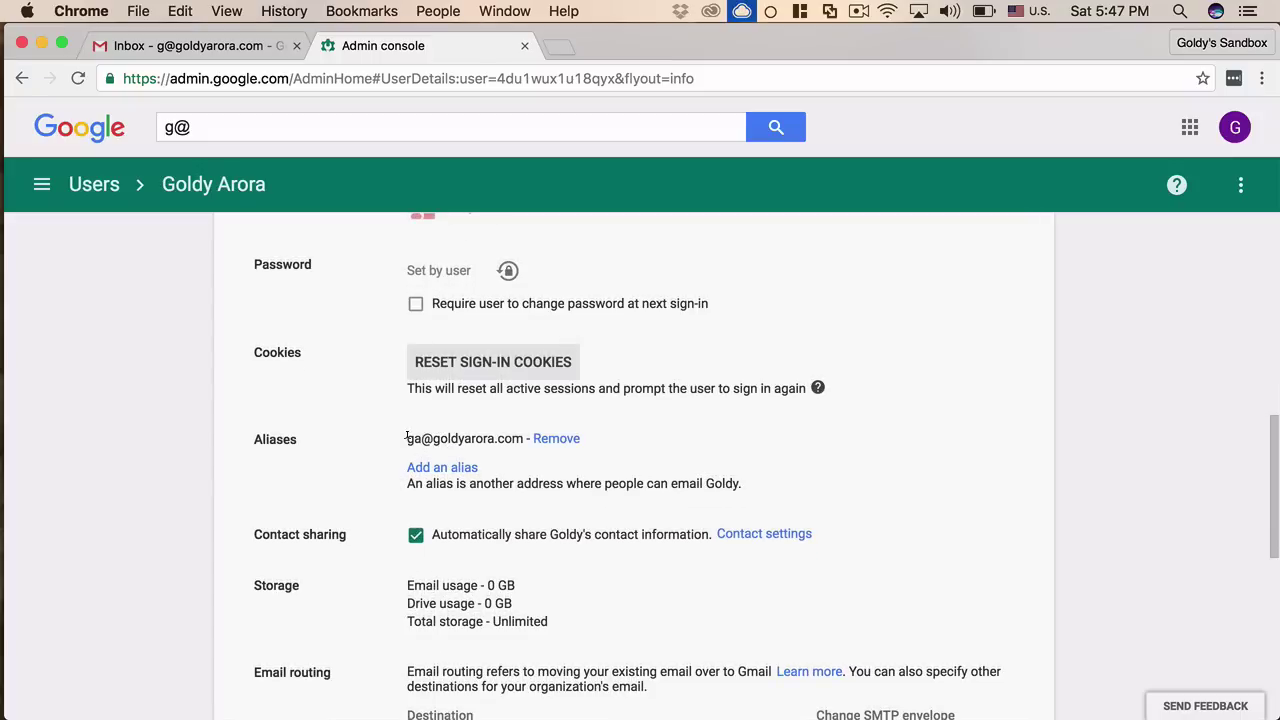
{"action": "left_click_drag", "start_coordinate": [406, 438], "coordinate": [523, 437]}
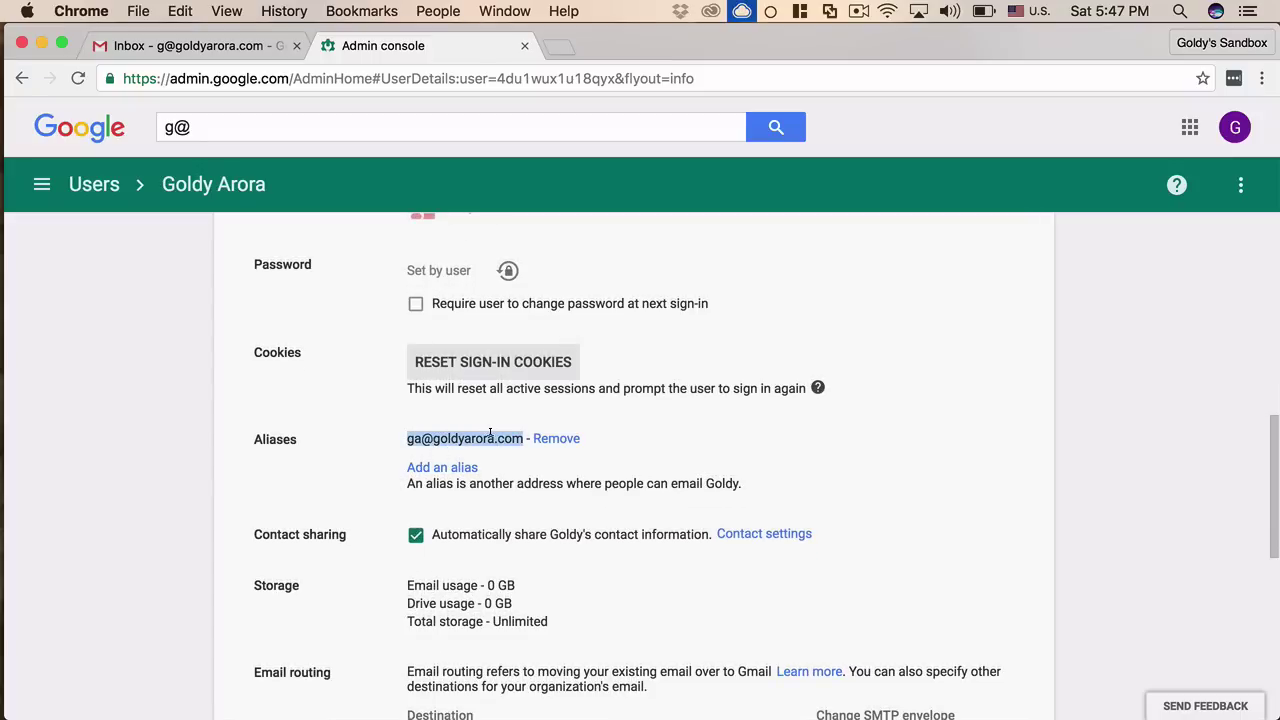
{"action": "right_click", "coordinate": [490, 433]}
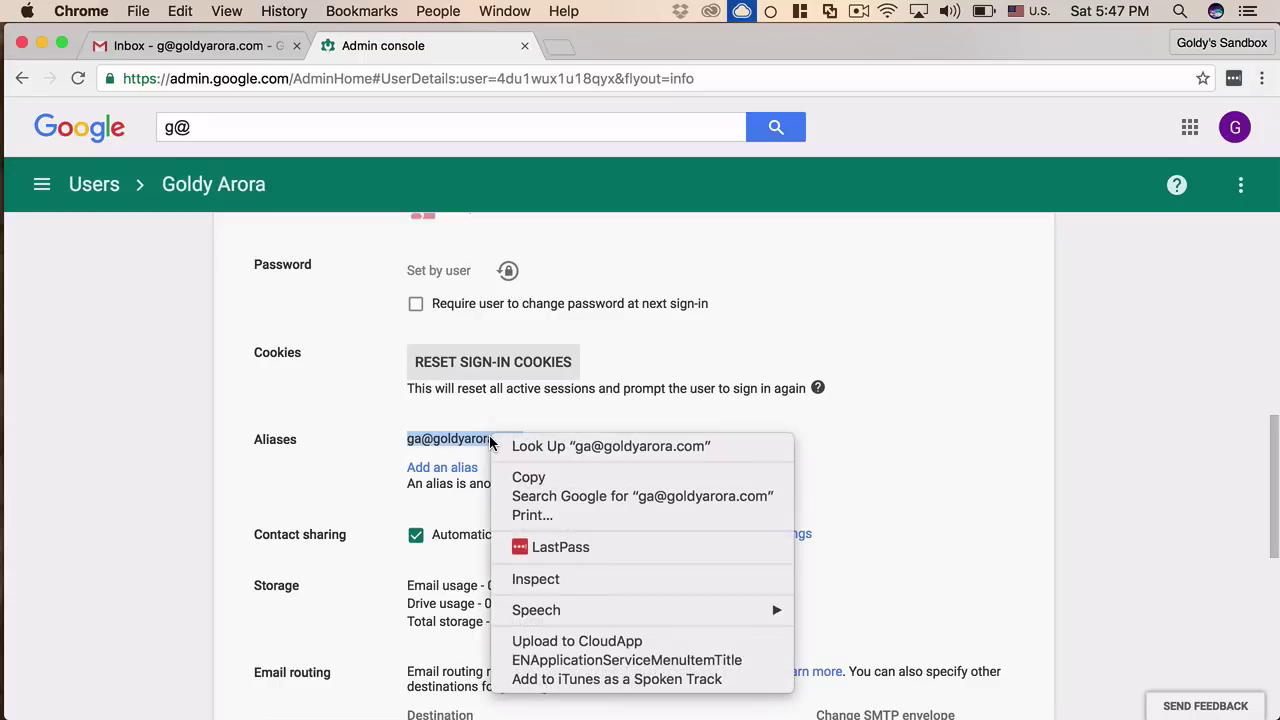
{"action": "left_click", "coordinate": [528, 478]}
{"action": "left_click", "coordinate": [376, 432]}
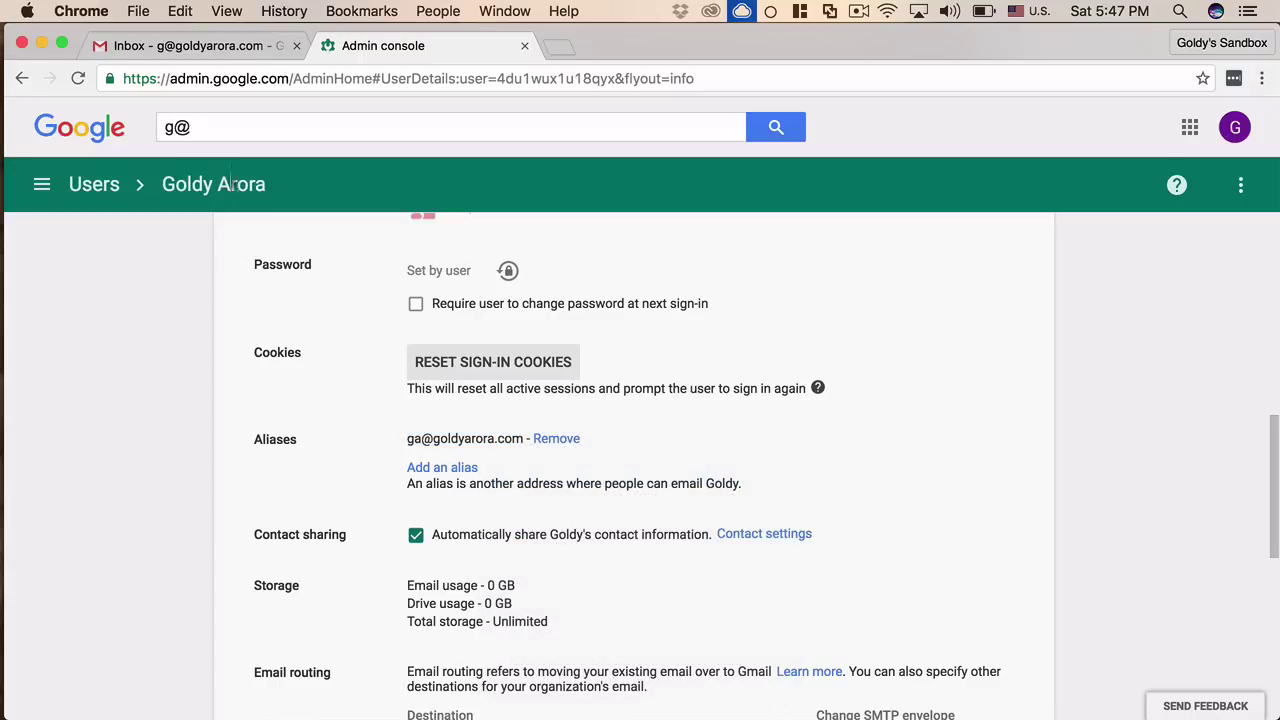
Open Settings > Accounts and Import and start adding another Send mail as address.
{"action": "left_click", "coordinate": [192, 60]}
{"action": "left_click", "coordinate": [1226, 193]}
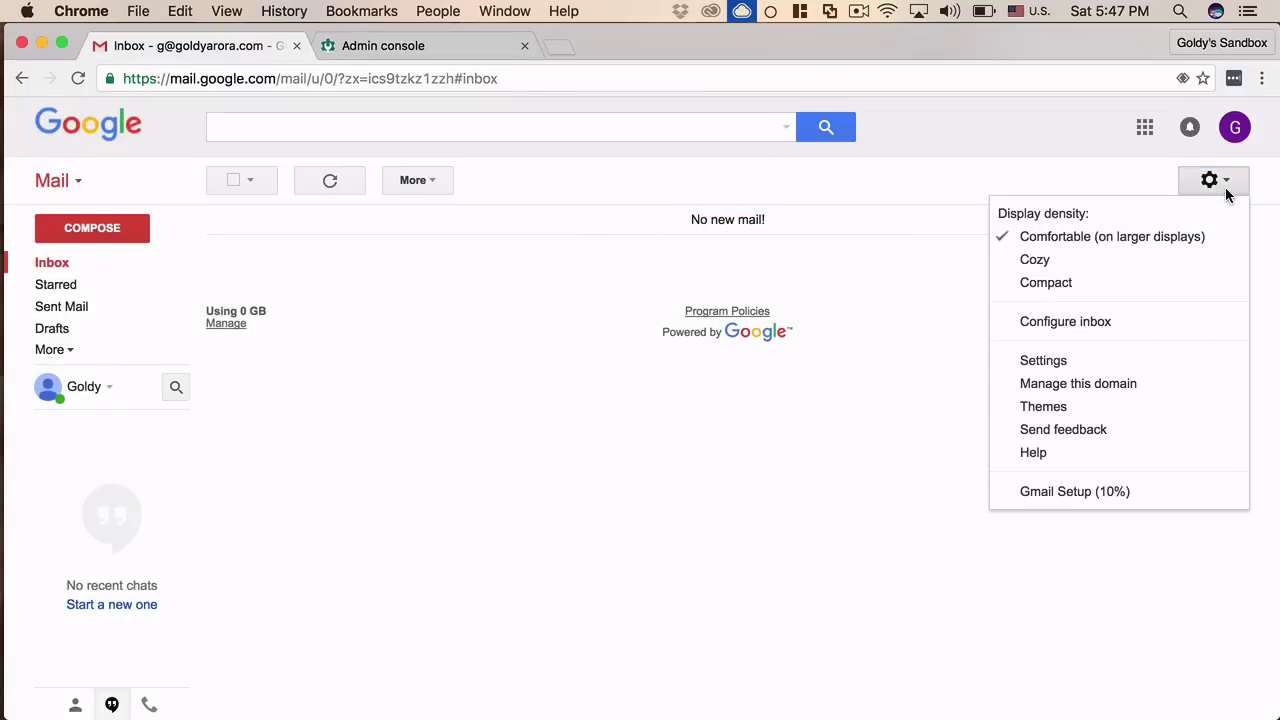
{"action": "left_click", "coordinate": [1062, 364]}
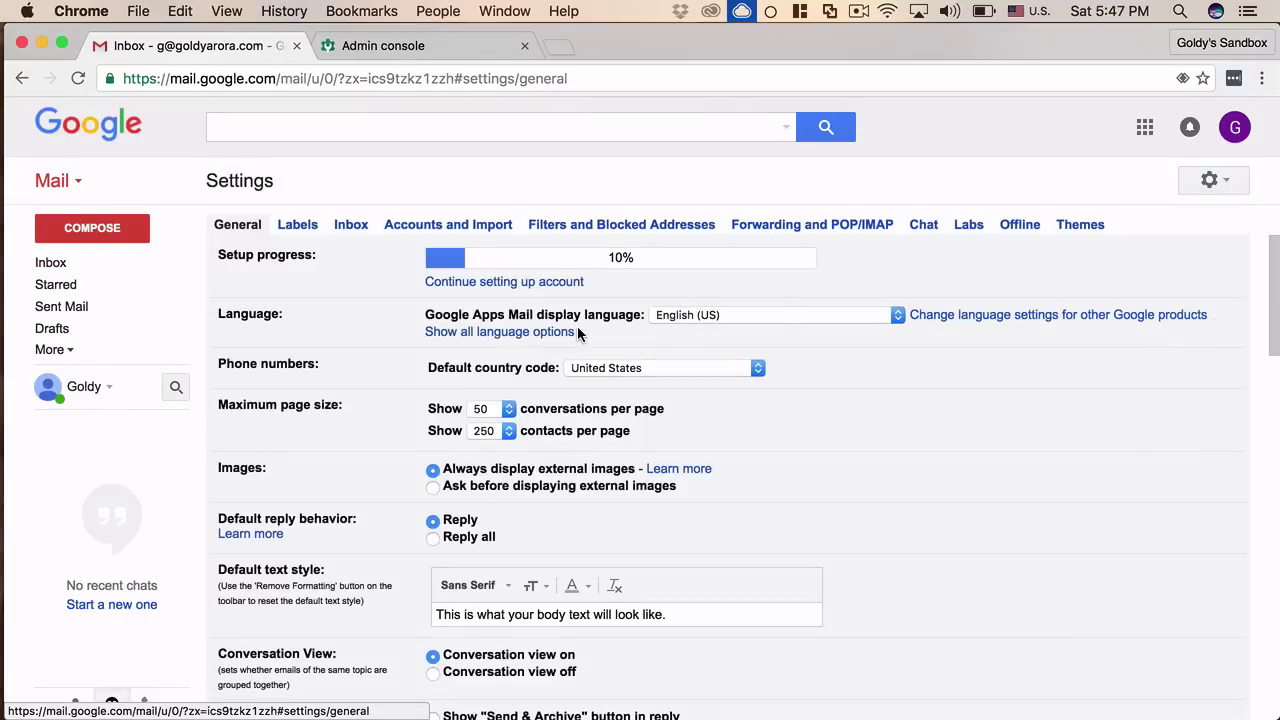
{"action": "left_click", "coordinate": [428, 226]}
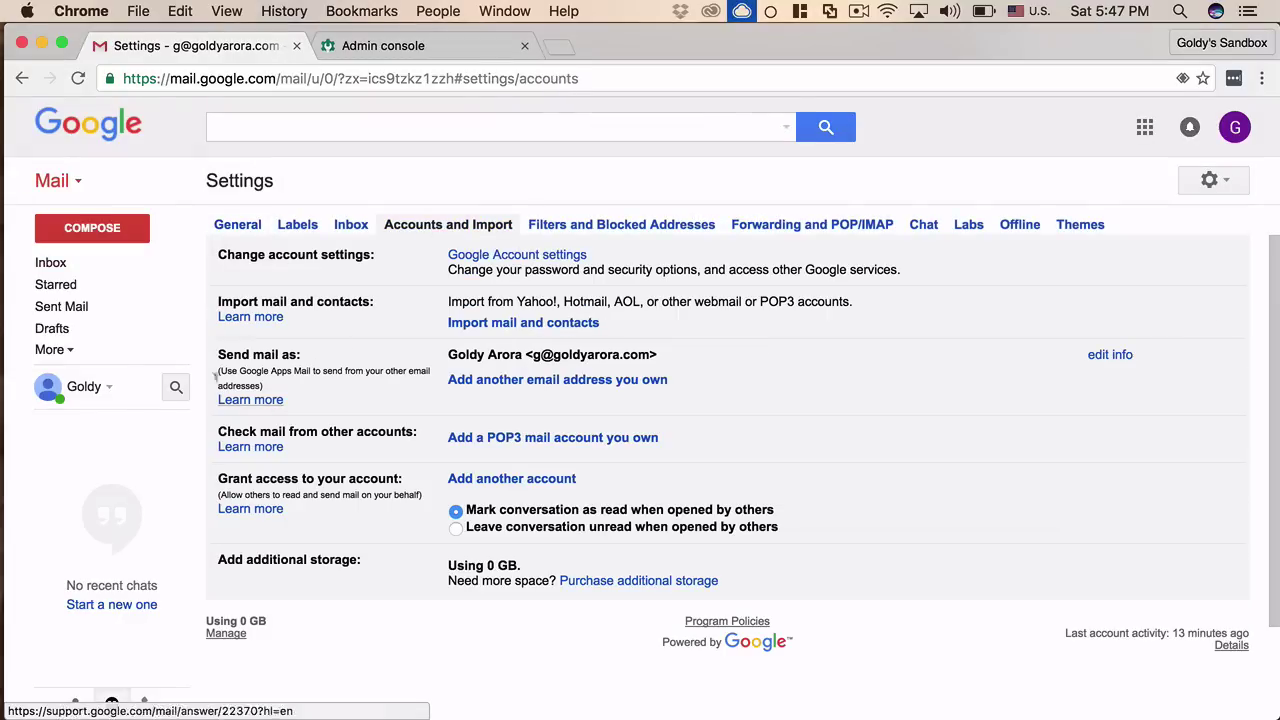
{"action": "left_click_drag", "start_coordinate": [218, 350], "coordinate": [300, 398]}
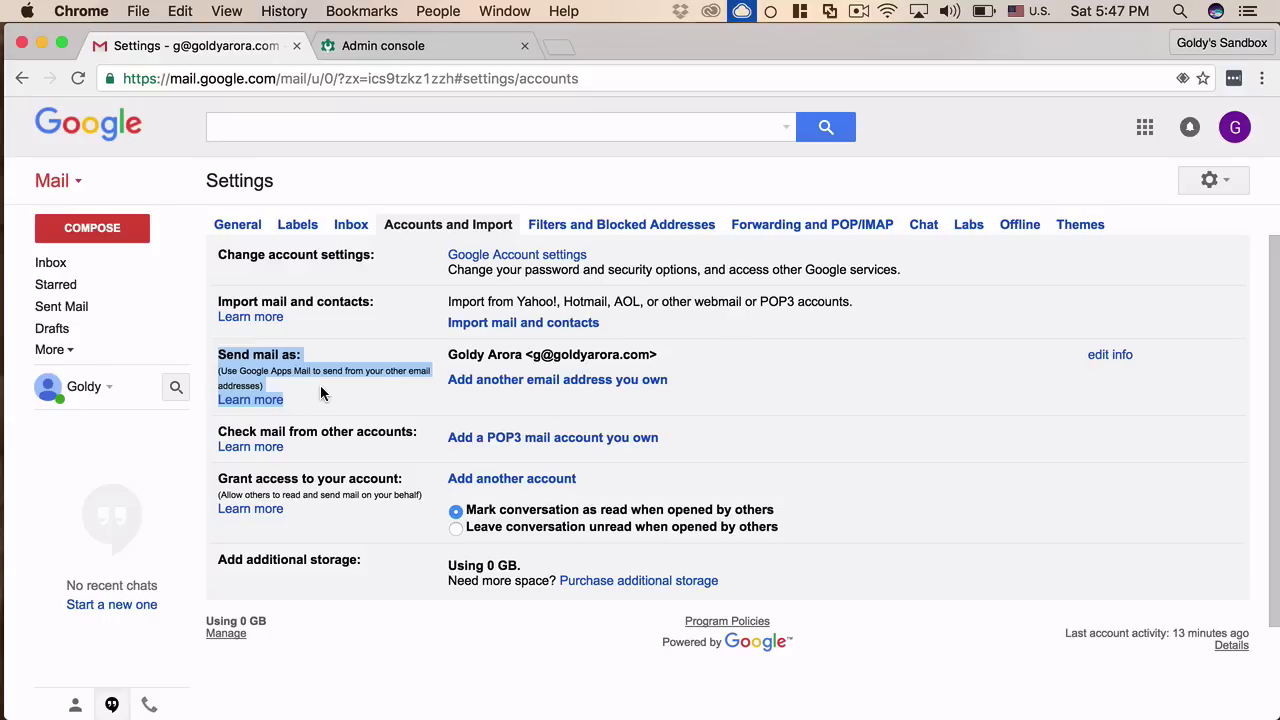
{"action": "left_click", "coordinate": [460, 382]}
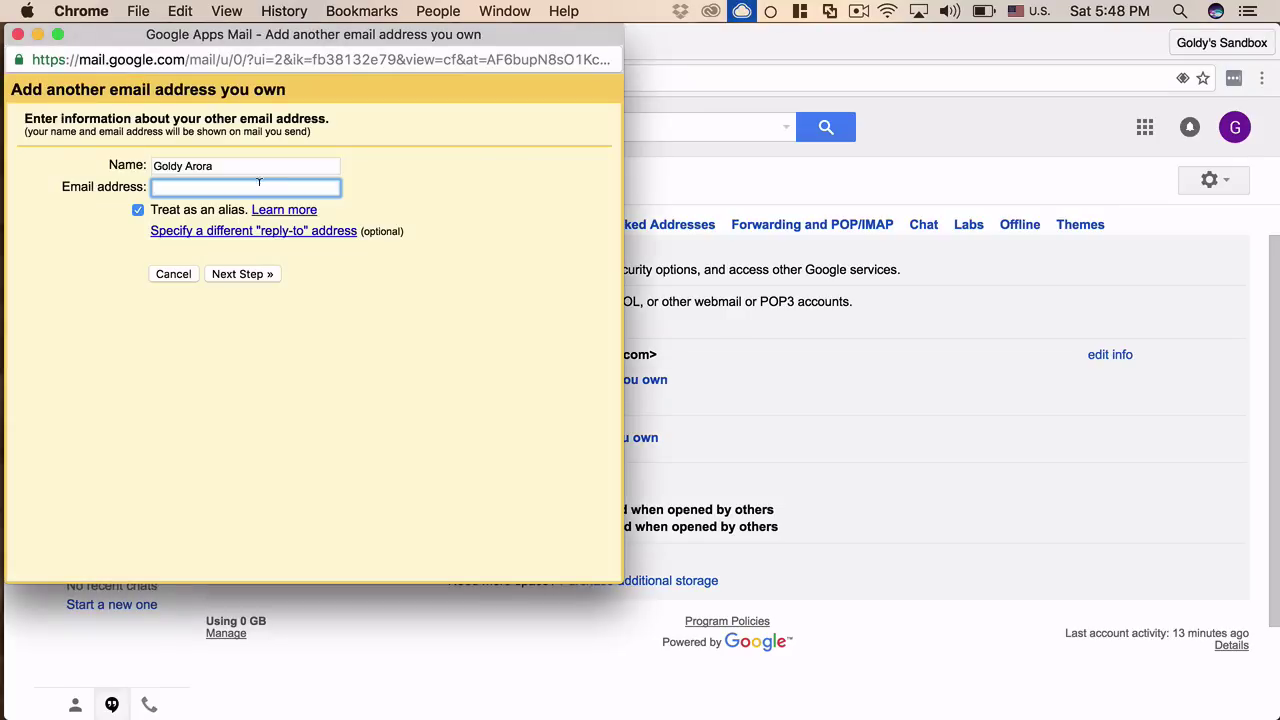
{"action": "right_click", "coordinate": [258, 181]}
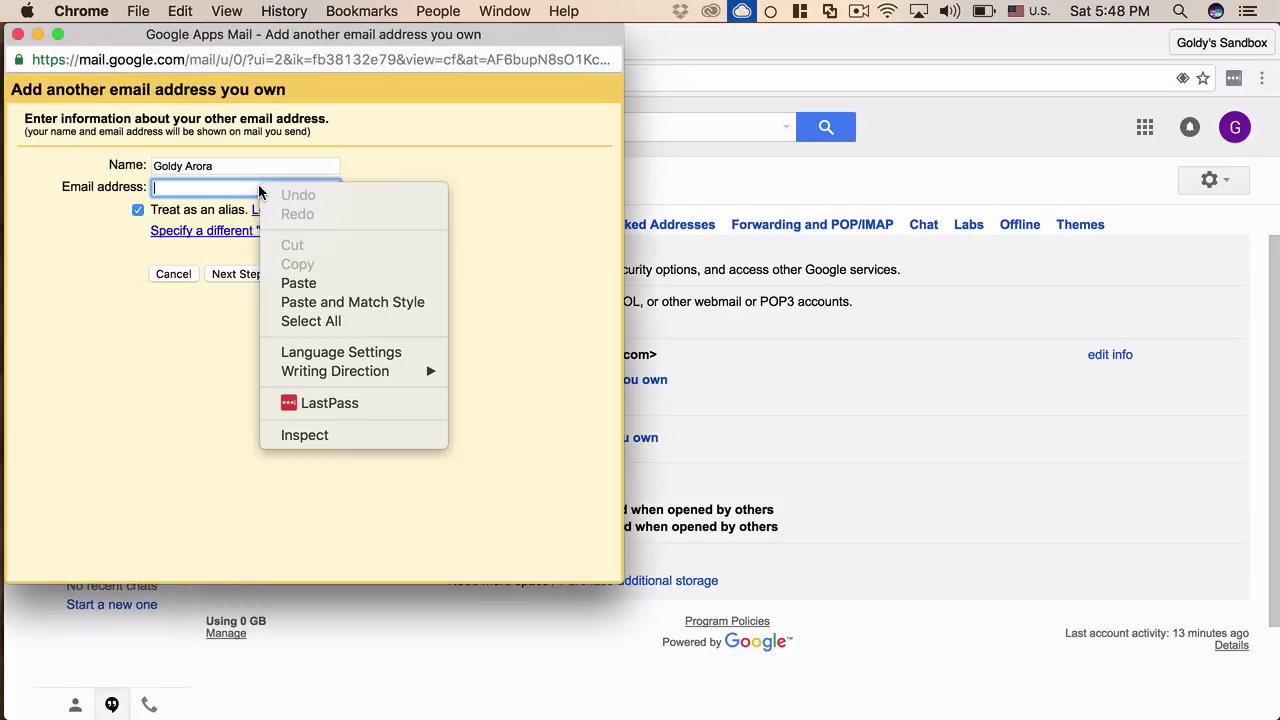
{"action": "left_click", "coordinate": [298, 283]}
{"action": "left_click", "coordinate": [138, 211]}
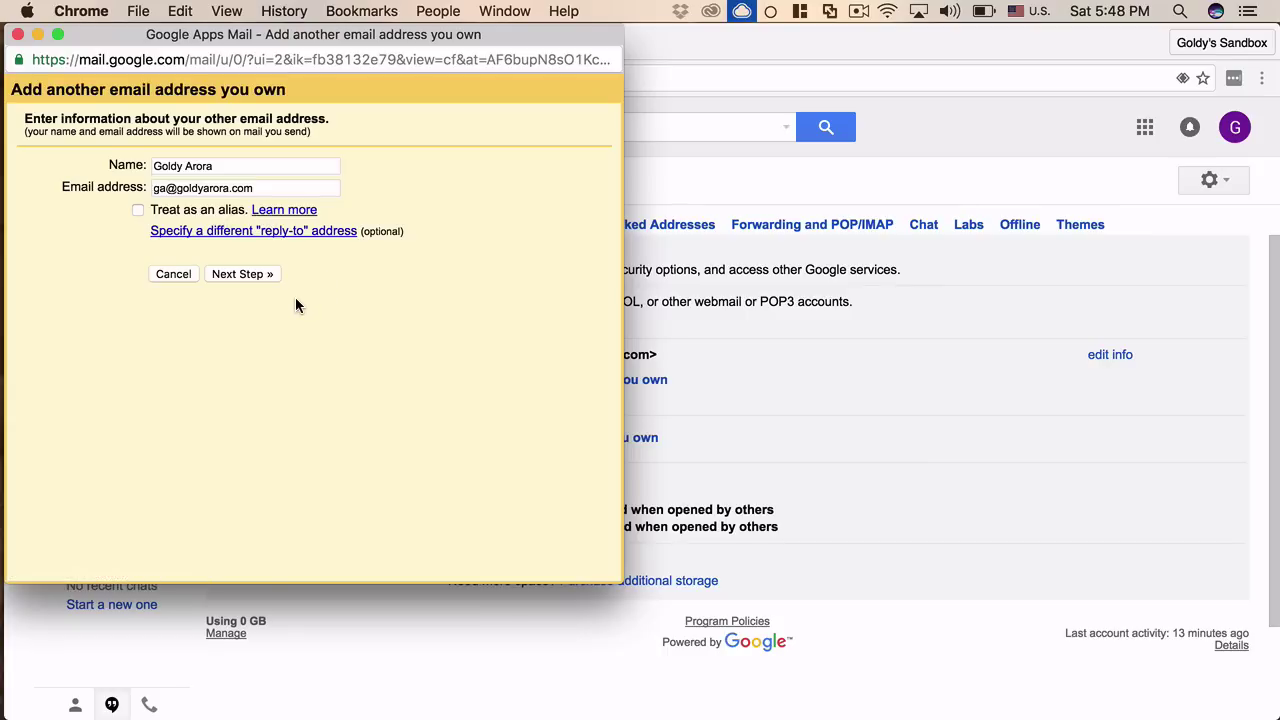
{"action": "left_click", "coordinate": [228, 273]}
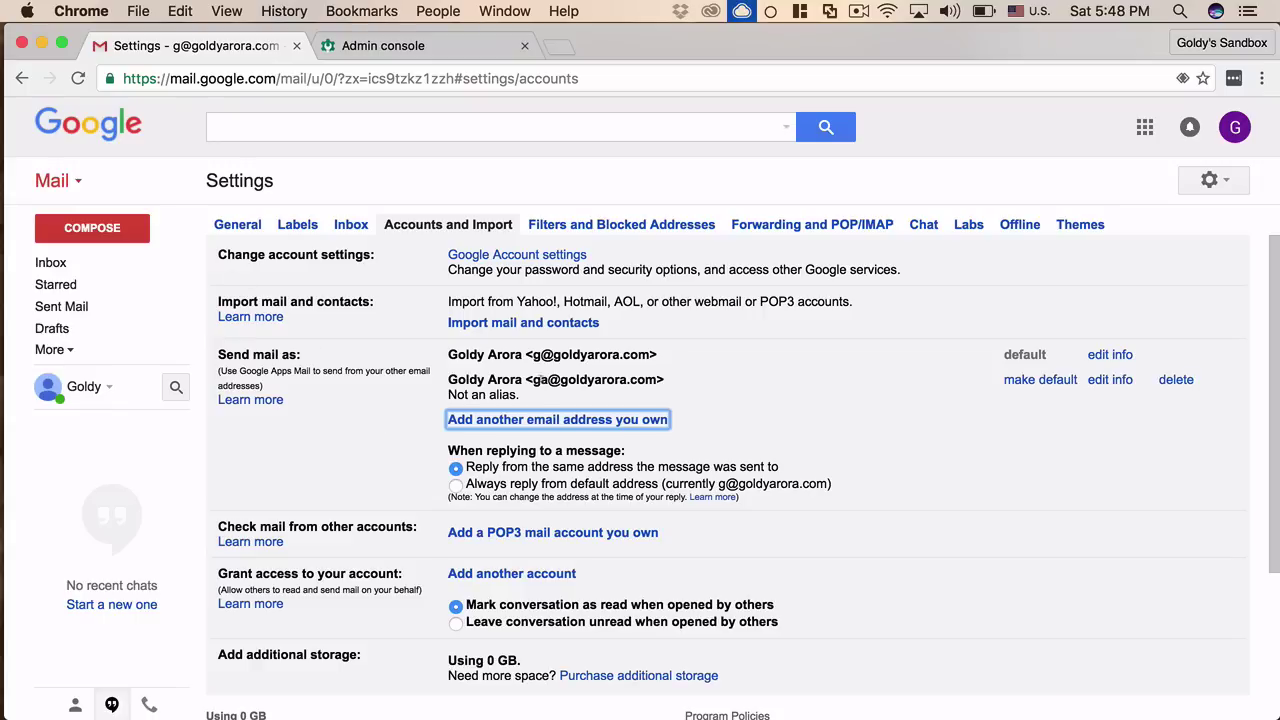
{"action": "left_click", "coordinate": [530, 379]}
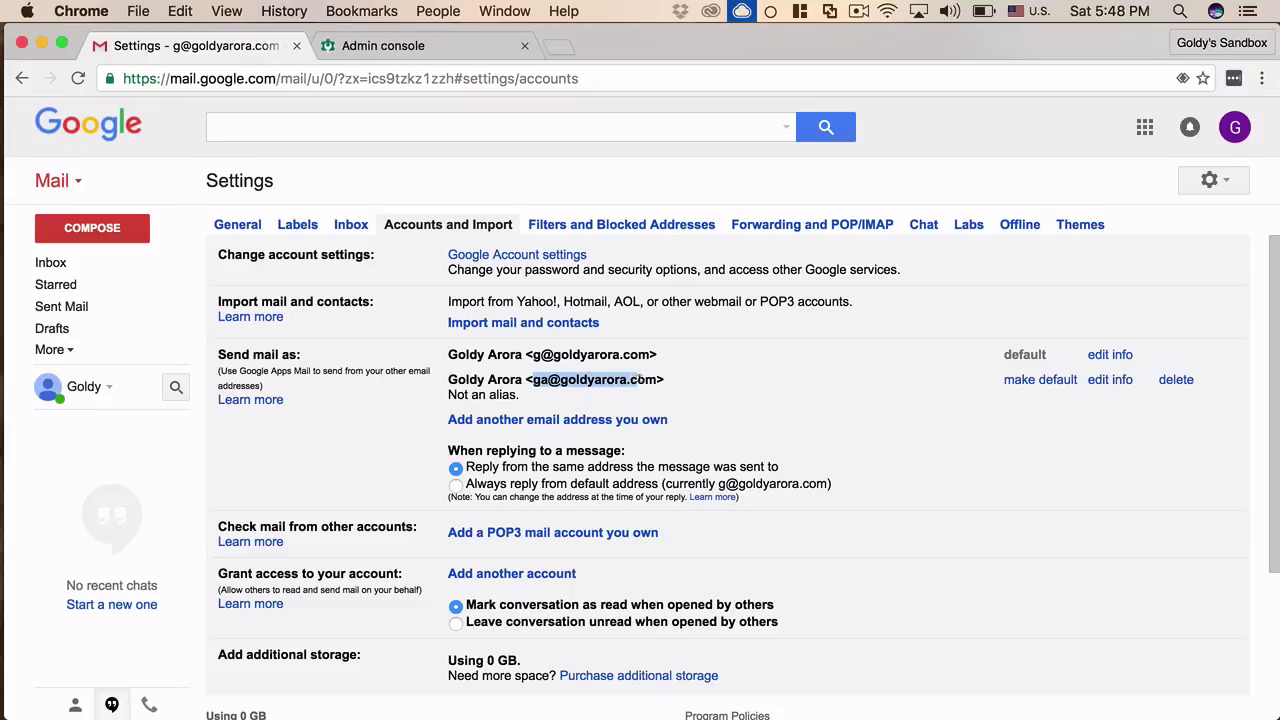
{"action": "left_click_drag", "start_coordinate": [530, 379], "coordinate": [650, 379]}
{"action": "left_click", "coordinate": [580, 379]}
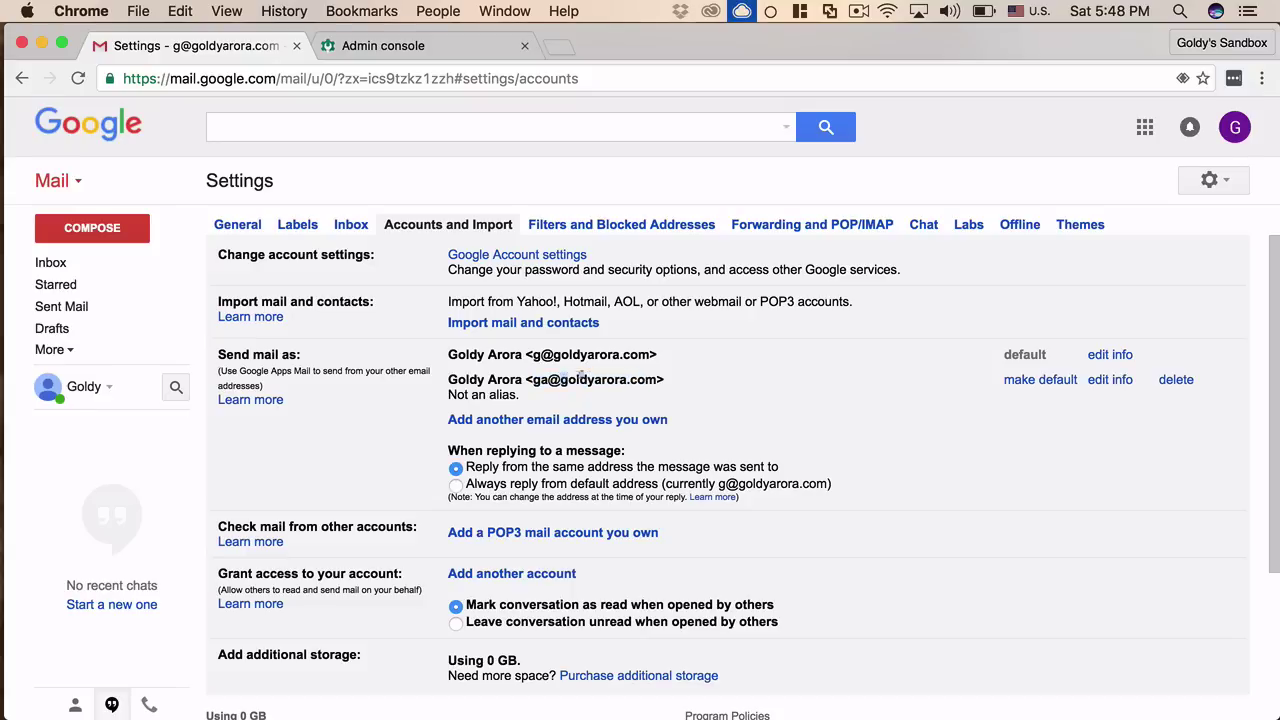
{"action": "left_click_drag", "start_coordinate": [560, 379], "coordinate": [652, 379]}
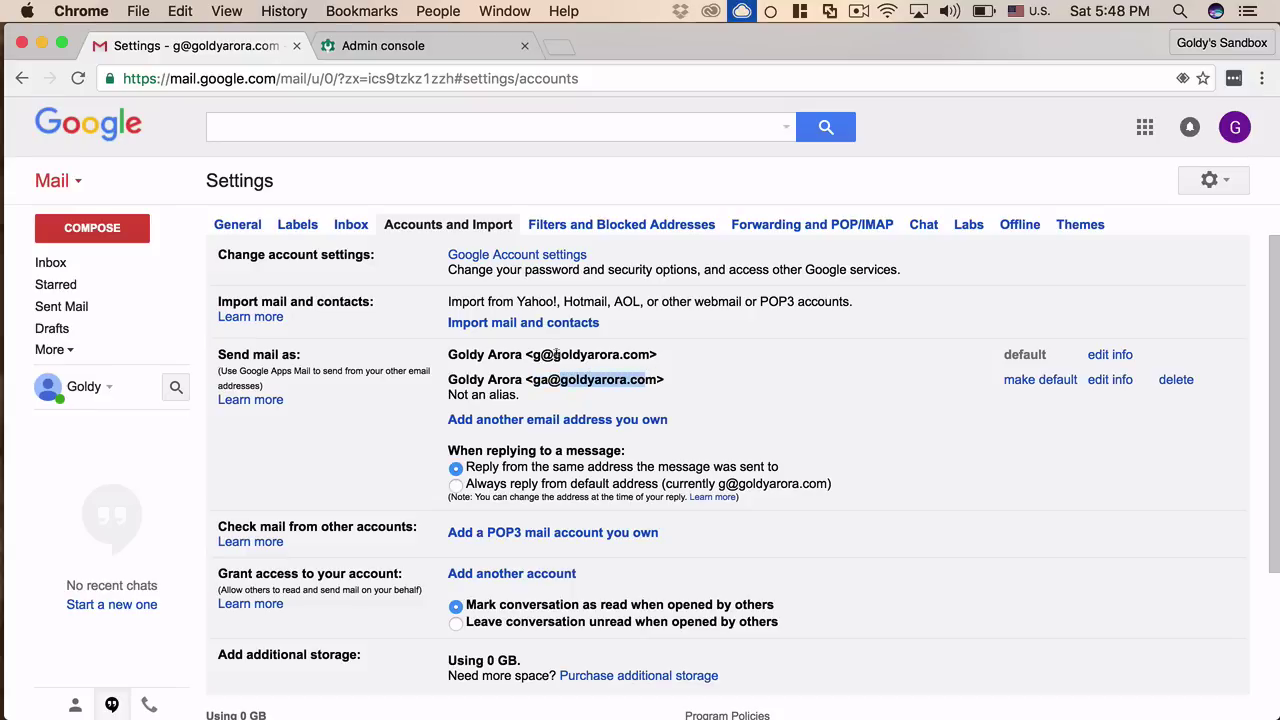
{"action": "left_click_drag", "start_coordinate": [553, 354], "coordinate": [650, 355]}
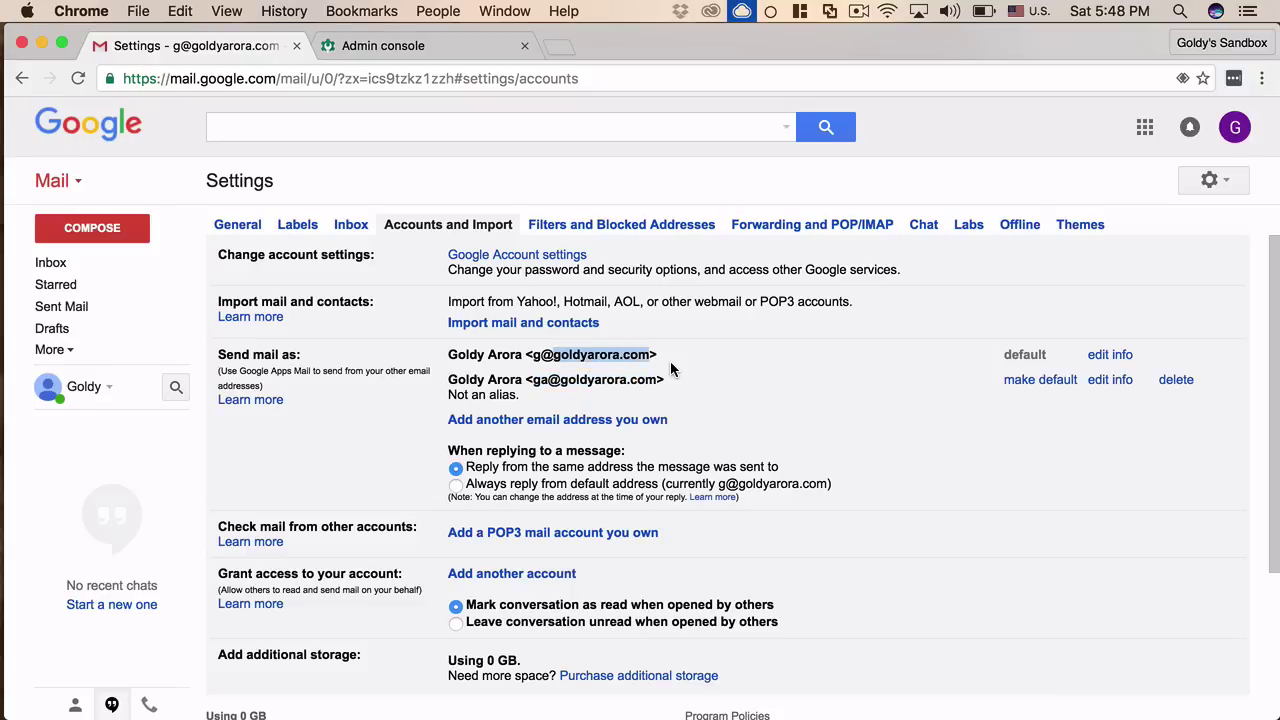
{"action": "left_click", "coordinate": [672, 370]}
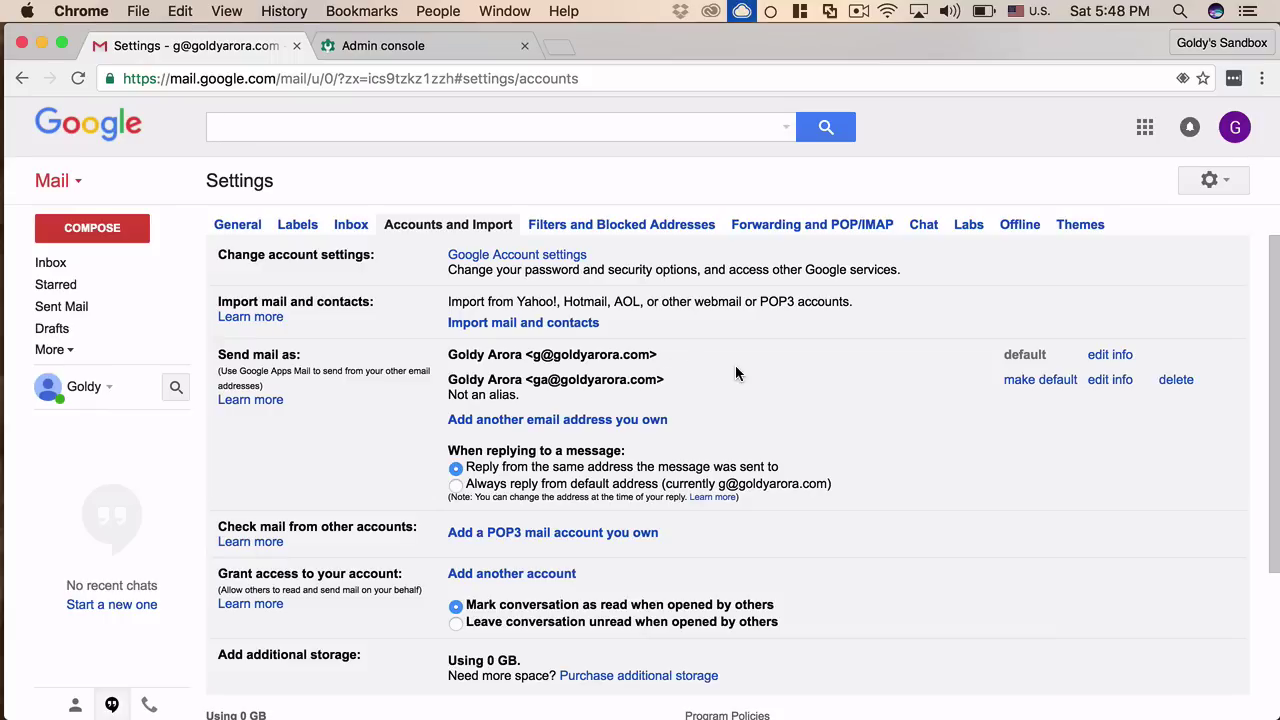
Choose 'Reply from the same address the message was sent to' for replies.
{"action": "scroll", "coordinate": [735, 372], "scroll_direction": "down", "scroll_amount": 2}
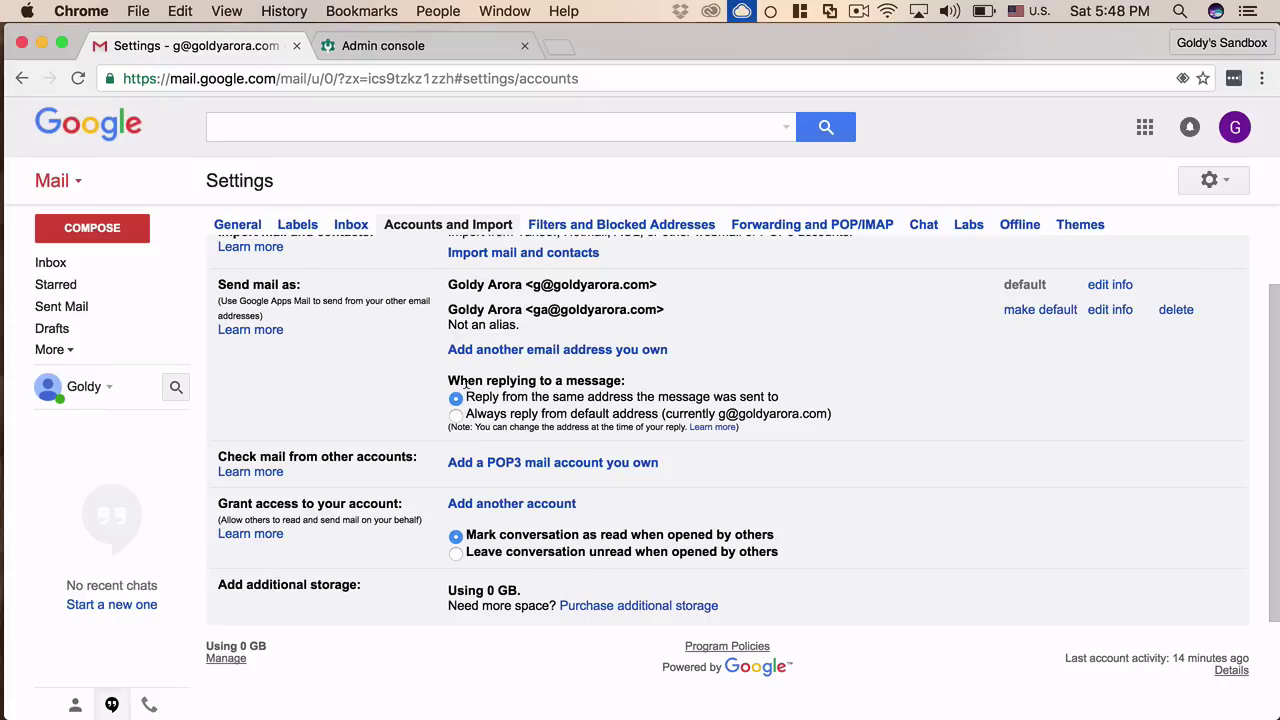
{"action": "mouse_move", "coordinate": [463, 392]}
{"action": "left_mouse_down"}
{"action": "mouse_move", "coordinate": [731, 413]}
{"action": "mouse_move", "coordinate": [833, 403]}
{"action": "left_mouse_up"}
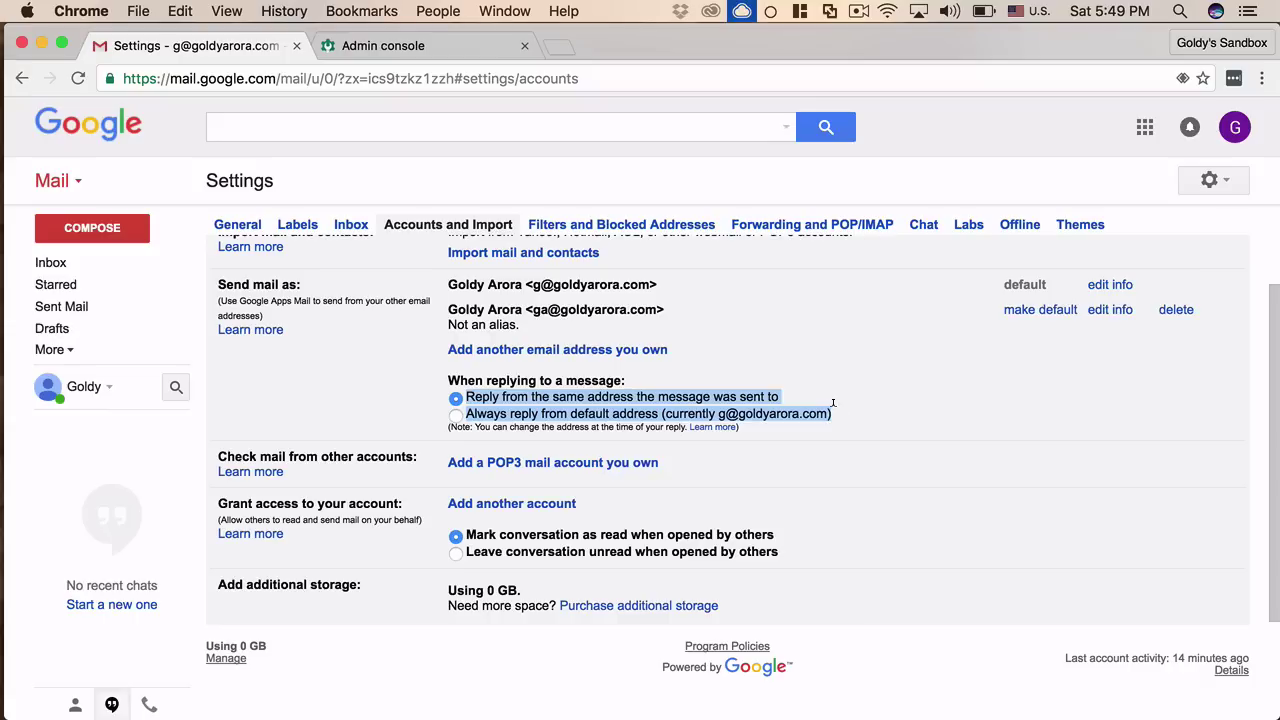
{"action": "left_click", "coordinate": [833, 403]}
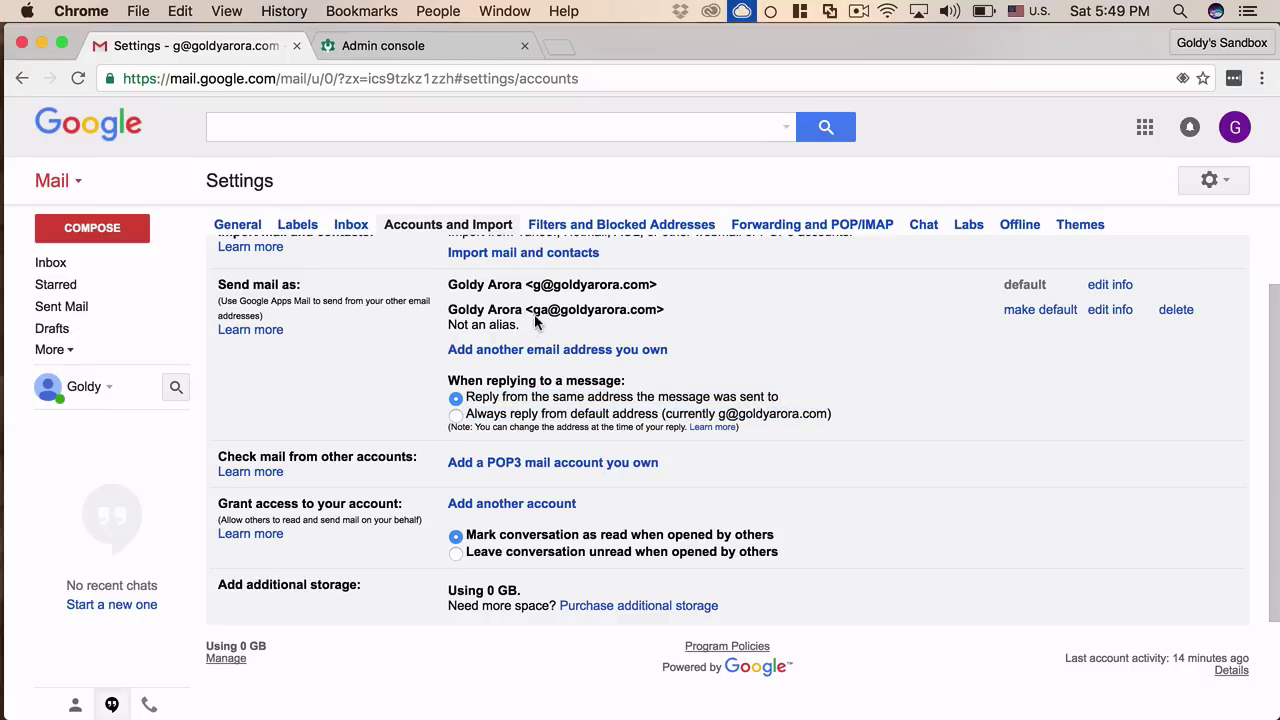
{"action": "left_click_drag", "start_coordinate": [533, 311], "coordinate": [656, 299]}
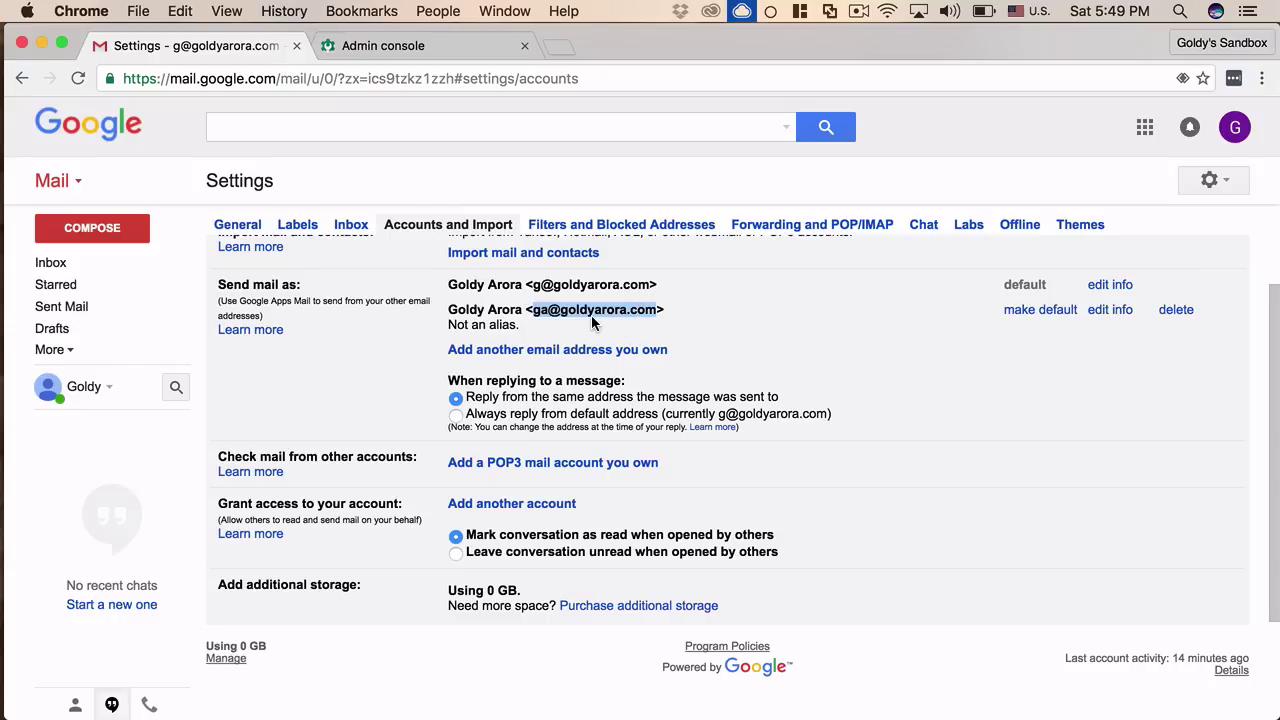
{"action": "left_click", "coordinate": [455, 400]}
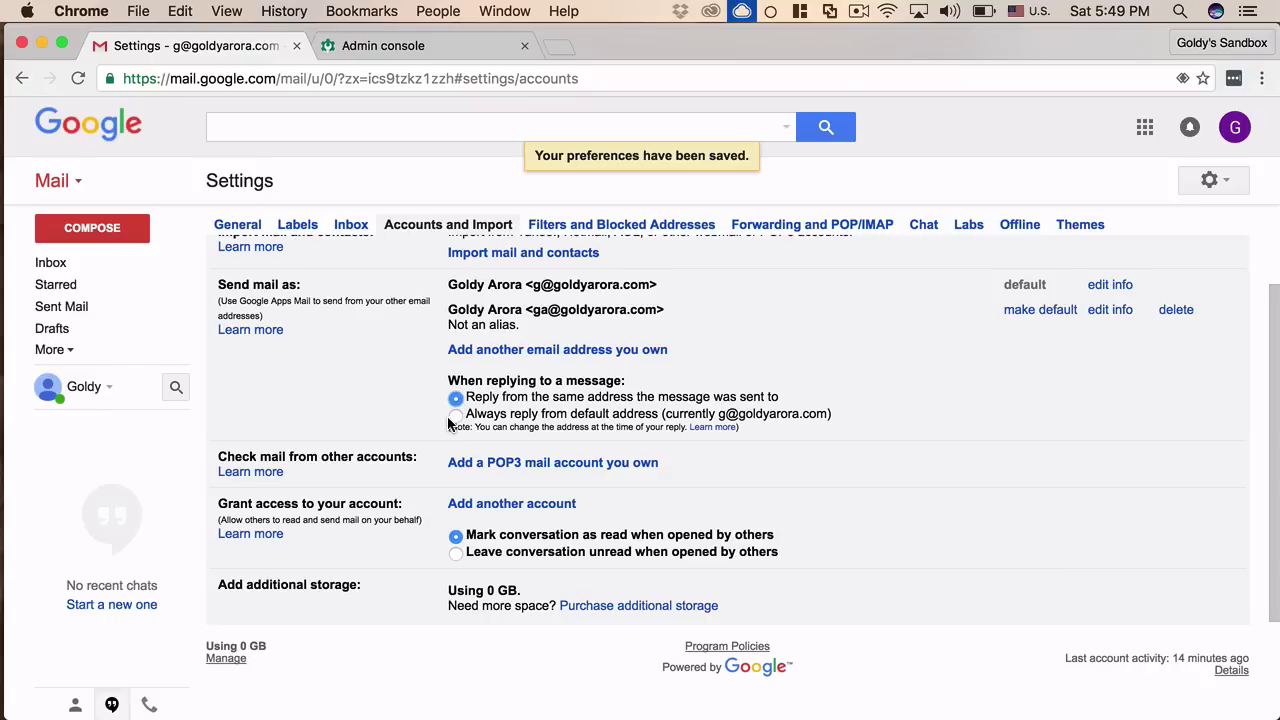
{"action": "left_click", "coordinate": [112, 268]}
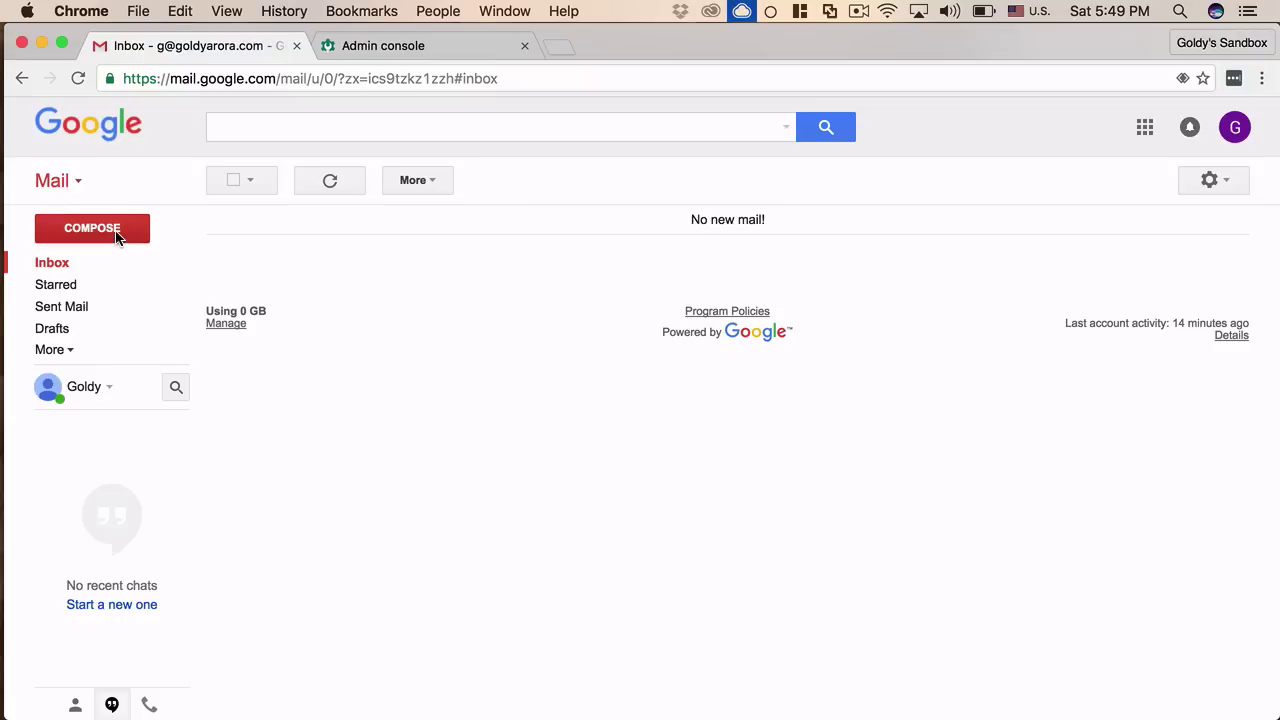
{"action": "left_click", "coordinate": [117, 232]}
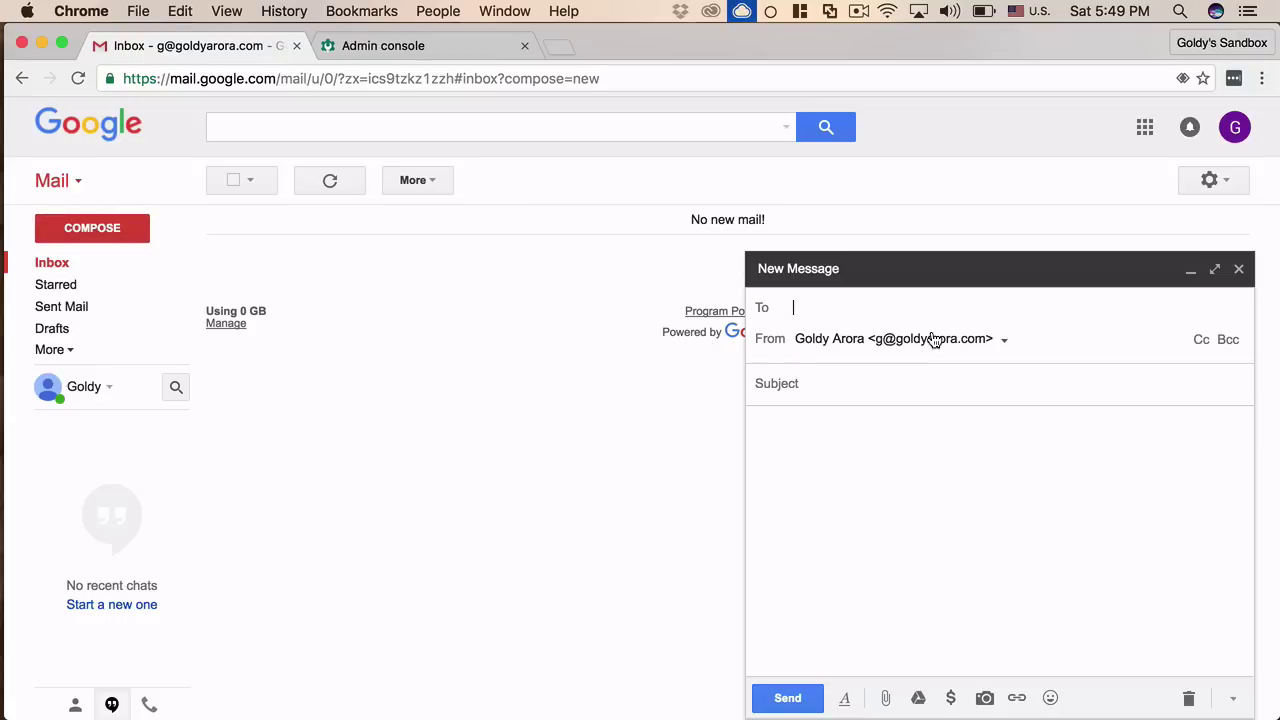
{"action": "left_click", "coordinate": [1004, 340]}
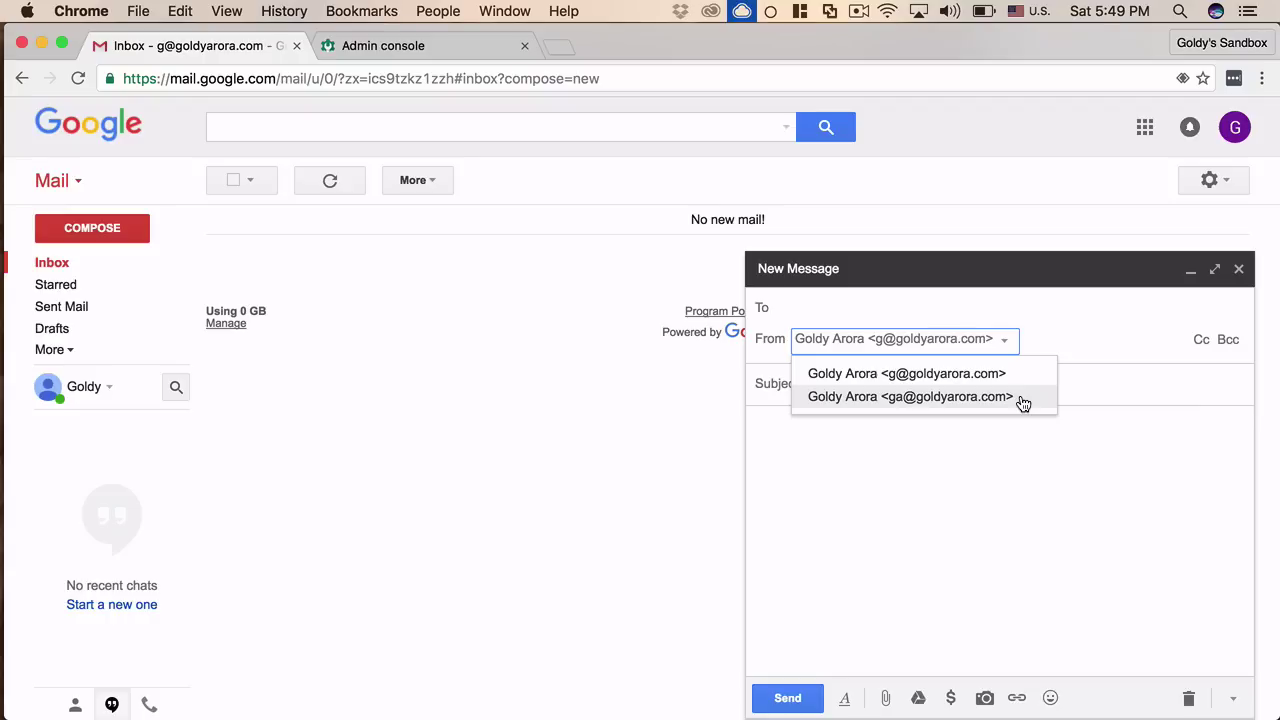
{"action": "left_click", "coordinate": [1022, 400]}
{"action": "left_click", "coordinate": [971, 495]}
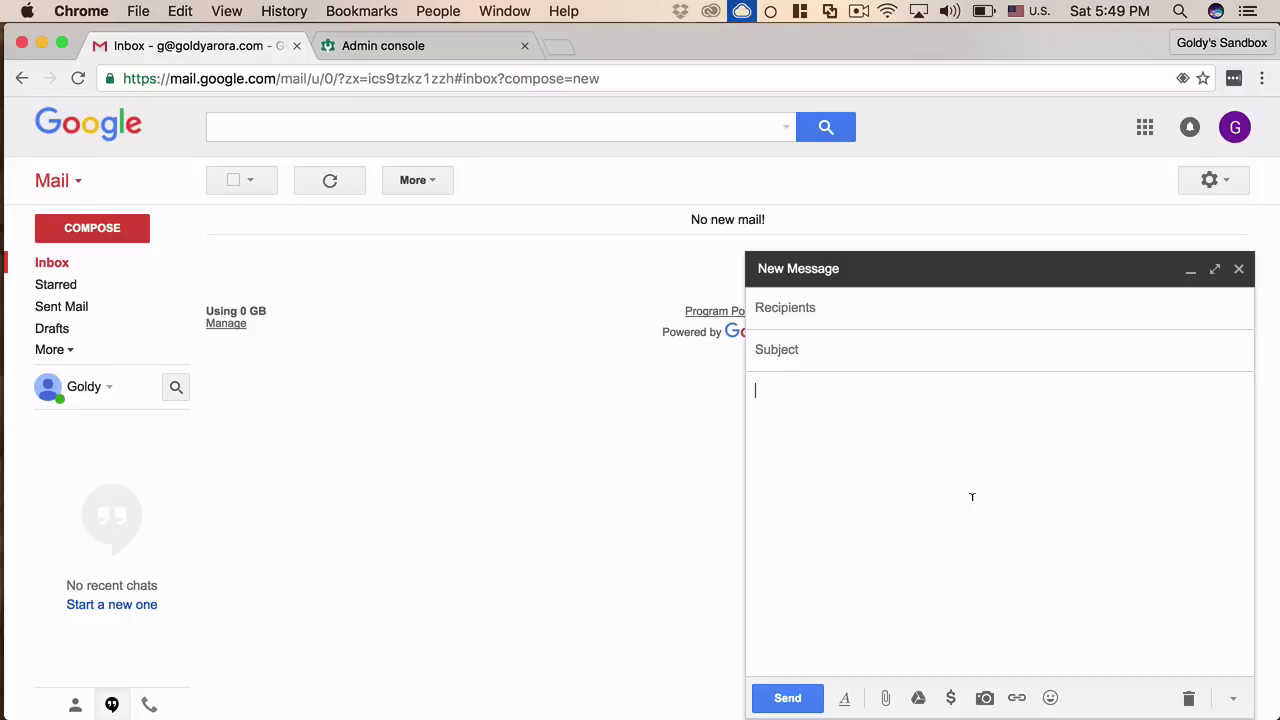
{"action": "left_click", "coordinate": [1188, 697]}
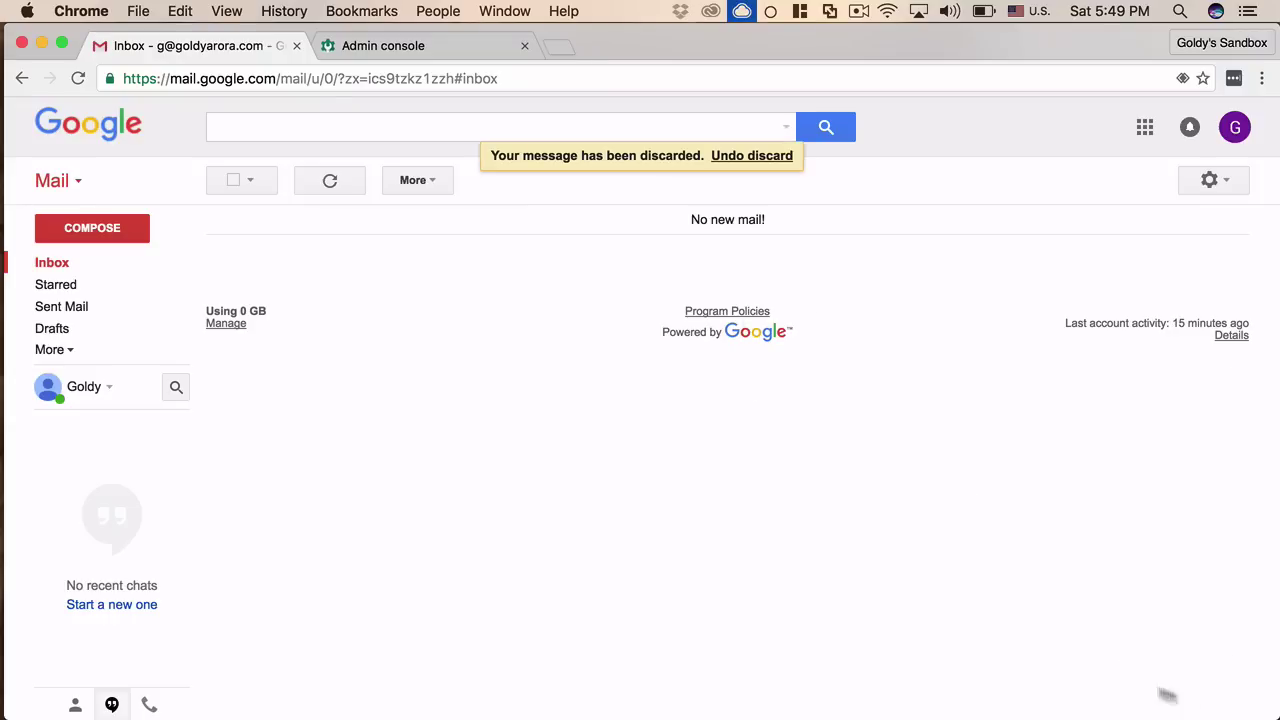